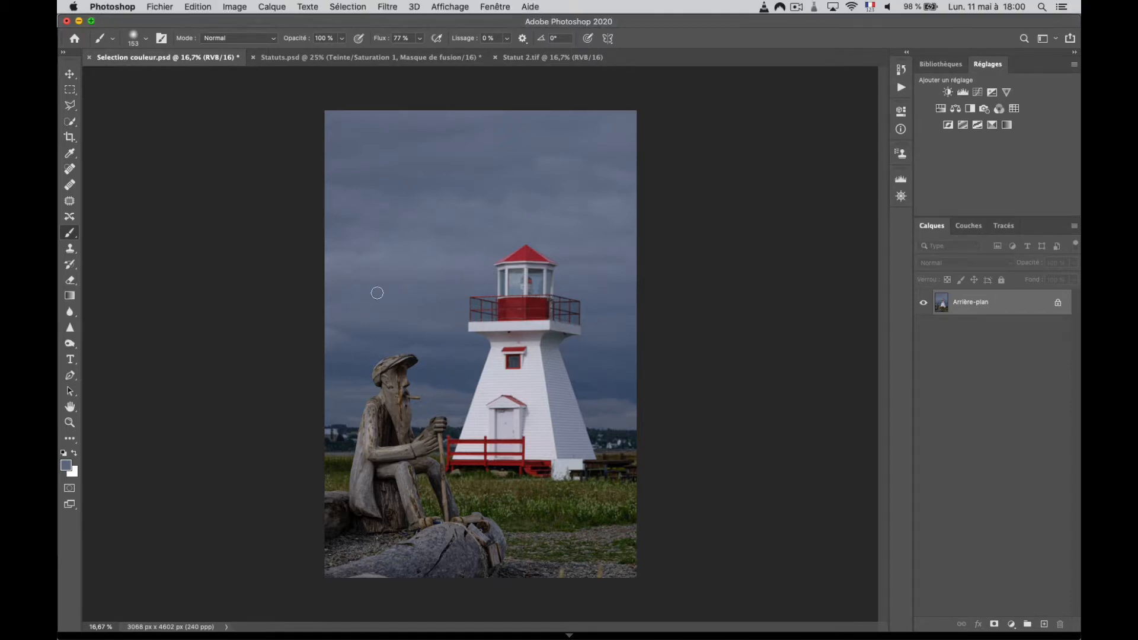
Examine the edges of the lighthouse, its railing and the wooden statue up close in the photo.
{"action": "key", "text": "super+plus"}
{"action": "key", "text": "super+plus"}
{"action": "key", "text": "super+plus"}
{"action": "key", "text": "super+plus"}
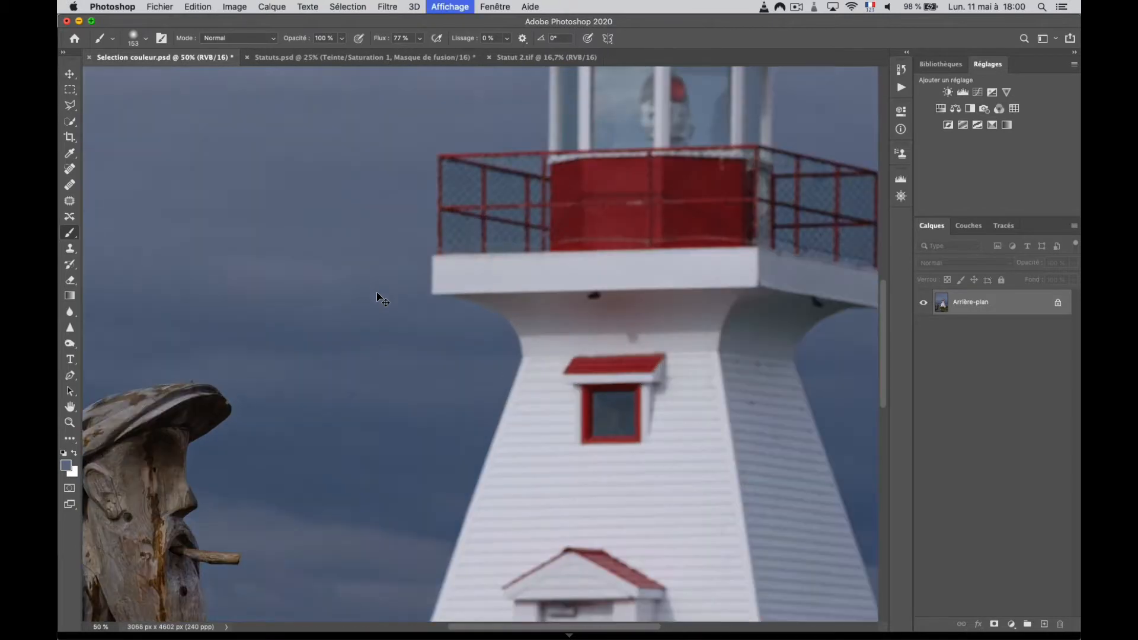
{"action": "scroll", "coordinate": [377, 293], "scroll_direction": "up", "scroll_amount": 5}
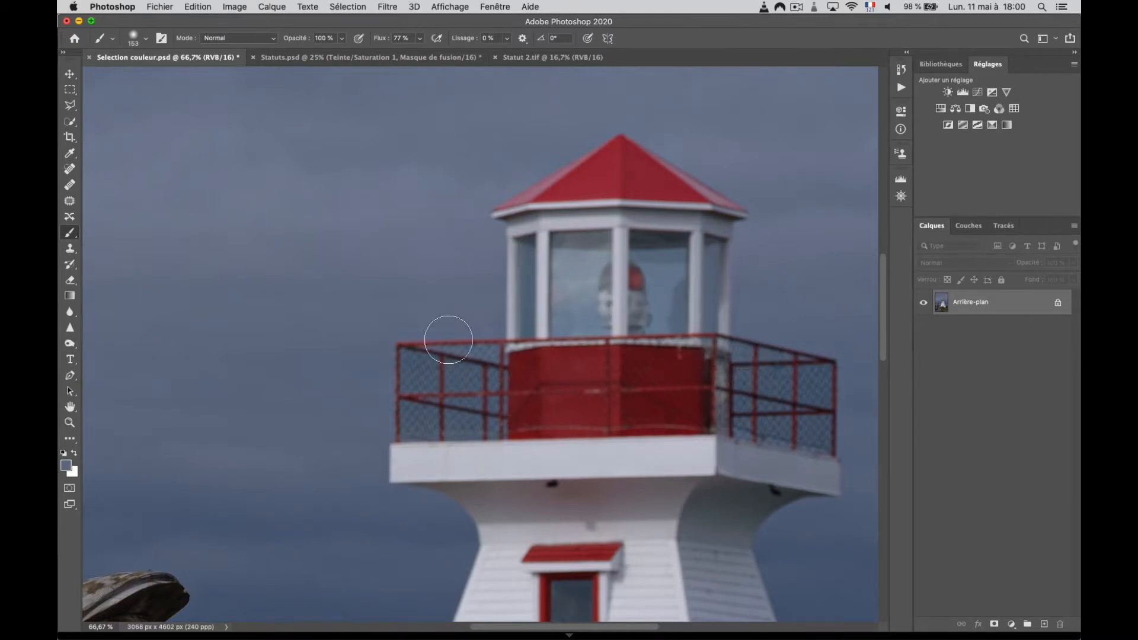
{"action": "scroll", "coordinate": [597, 388], "scroll_direction": "down", "scroll_amount": 5}
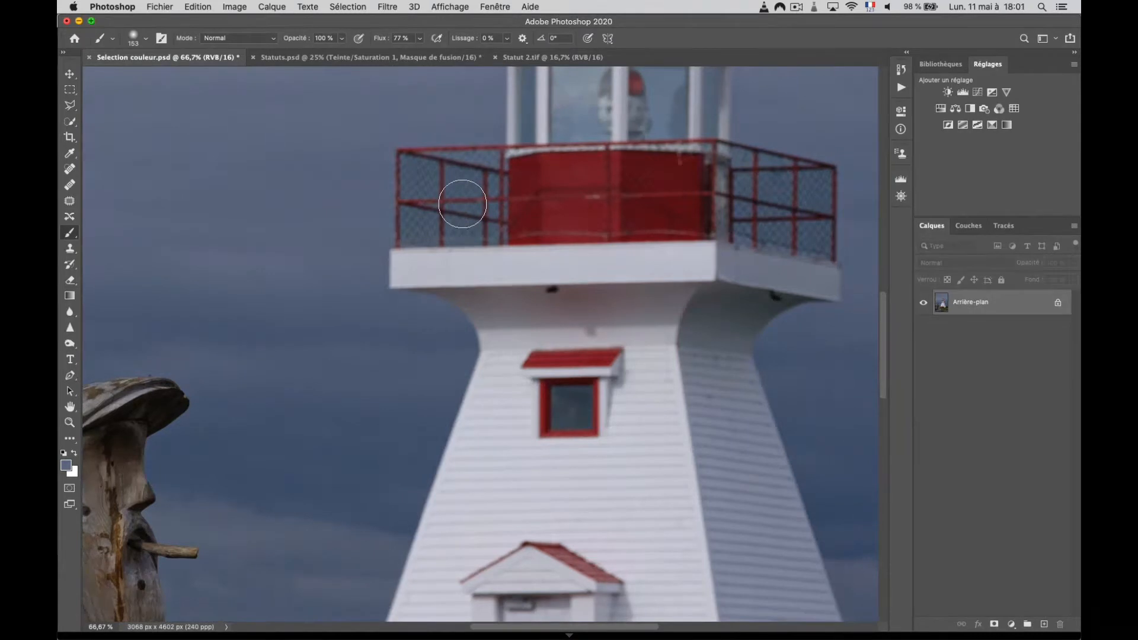
{"action": "scroll", "coordinate": [463, 204], "scroll_direction": "down", "scroll_amount": 5}
{"action": "scroll", "coordinate": [462, 204], "scroll_direction": "left", "scroll_amount": 5}
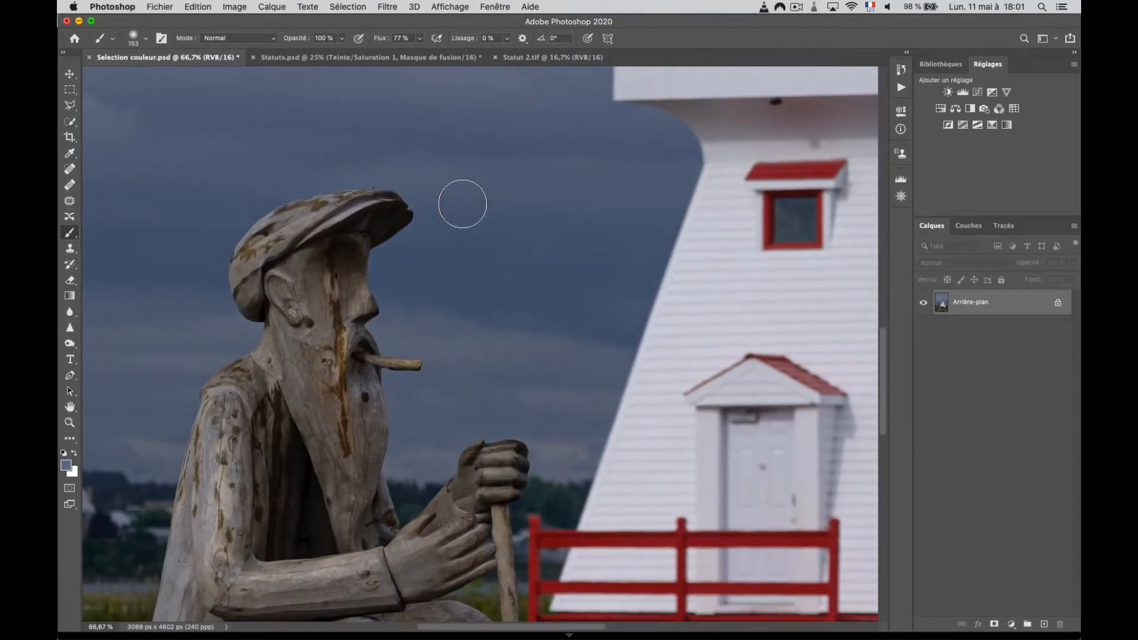
{"action": "key", "text": "super+minus"}
{"action": "key", "text": "super+minus"}
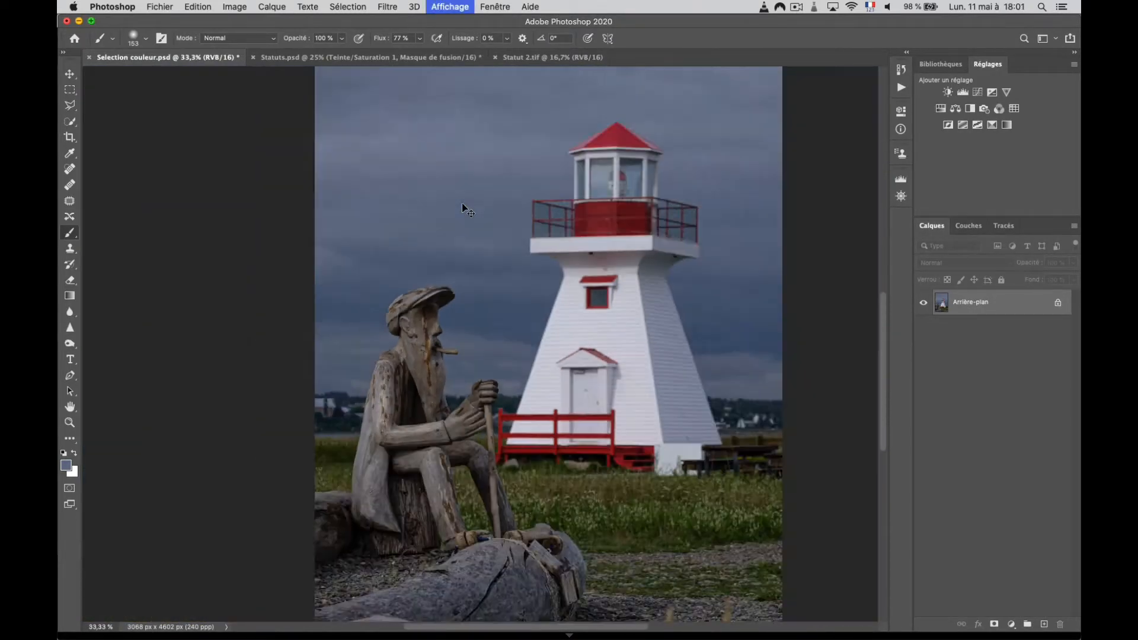
{"action": "key", "text": "super+minus"}
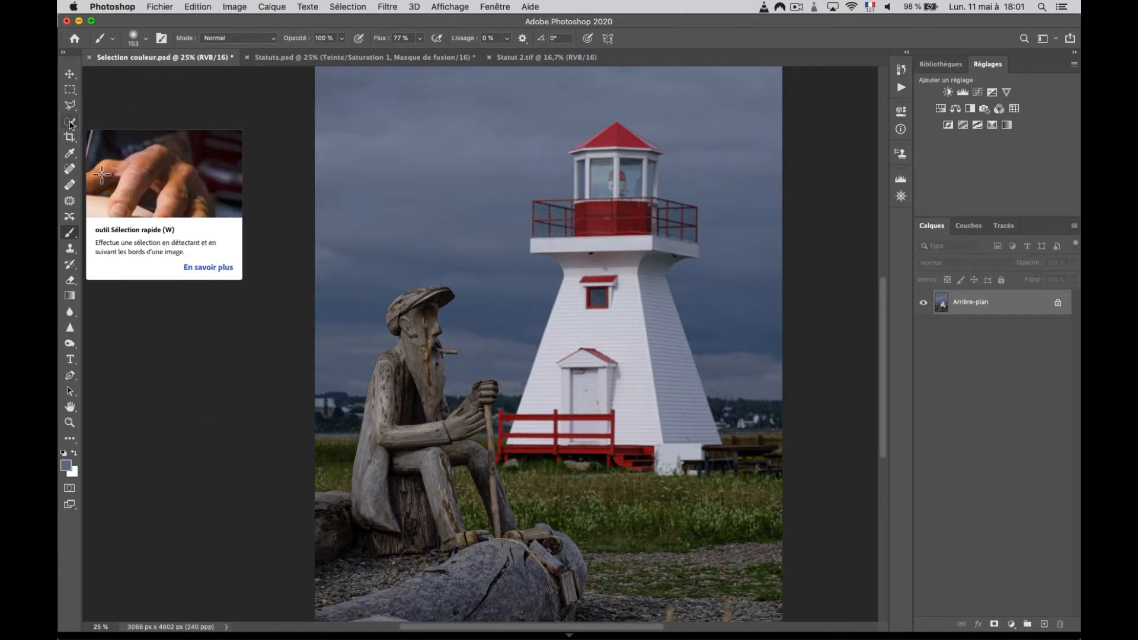
Select the seated wooden statue by lassoing around it with the Object Selection tool.
{"action": "left_click", "coordinate": [70, 122]}
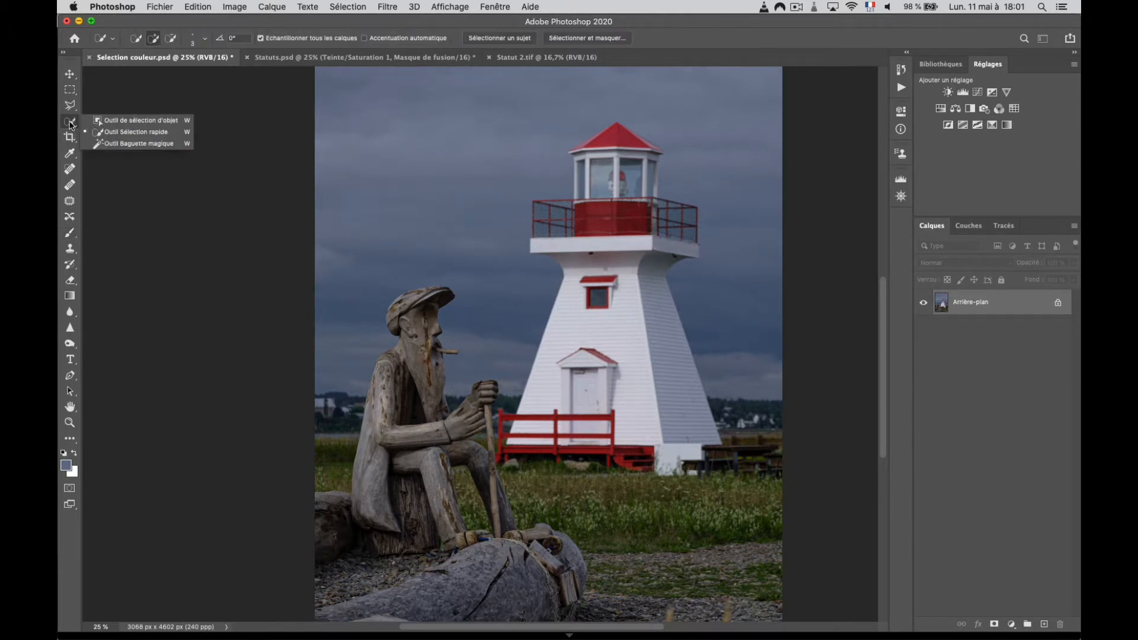
{"action": "left_click", "coordinate": [140, 121]}
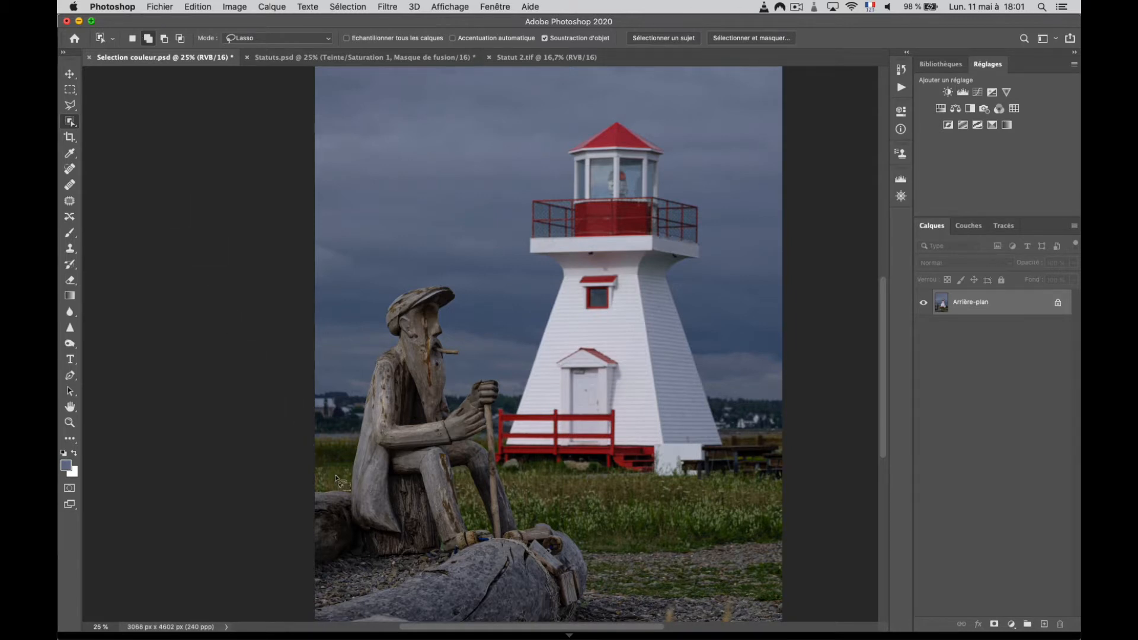
{"action": "mouse_move", "coordinate": [341, 480]}
{"action": "left_mouse_down"}
{"action": "mouse_move", "coordinate": [382, 342]}
{"action": "mouse_move", "coordinate": [375, 309]}
{"action": "mouse_move", "coordinate": [418, 274]}
{"action": "mouse_move", "coordinate": [454, 274]}
{"action": "mouse_move", "coordinate": [463, 297]}
{"action": "mouse_move", "coordinate": [445, 328]}
{"action": "mouse_move", "coordinate": [464, 354]}
{"action": "mouse_move", "coordinate": [450, 364]}
{"action": "mouse_move", "coordinate": [449, 398]}
{"action": "mouse_move", "coordinate": [457, 409]}
{"action": "mouse_move", "coordinate": [478, 375]}
{"action": "mouse_move", "coordinate": [502, 381]}
{"action": "mouse_move", "coordinate": [499, 460]}
{"action": "mouse_move", "coordinate": [519, 529]}
{"action": "mouse_move", "coordinate": [465, 552]}
{"action": "mouse_move", "coordinate": [389, 558]}
{"action": "mouse_move", "coordinate": [357, 540]}
{"action": "mouse_move", "coordinate": [344, 472]}
{"action": "left_mouse_up"}
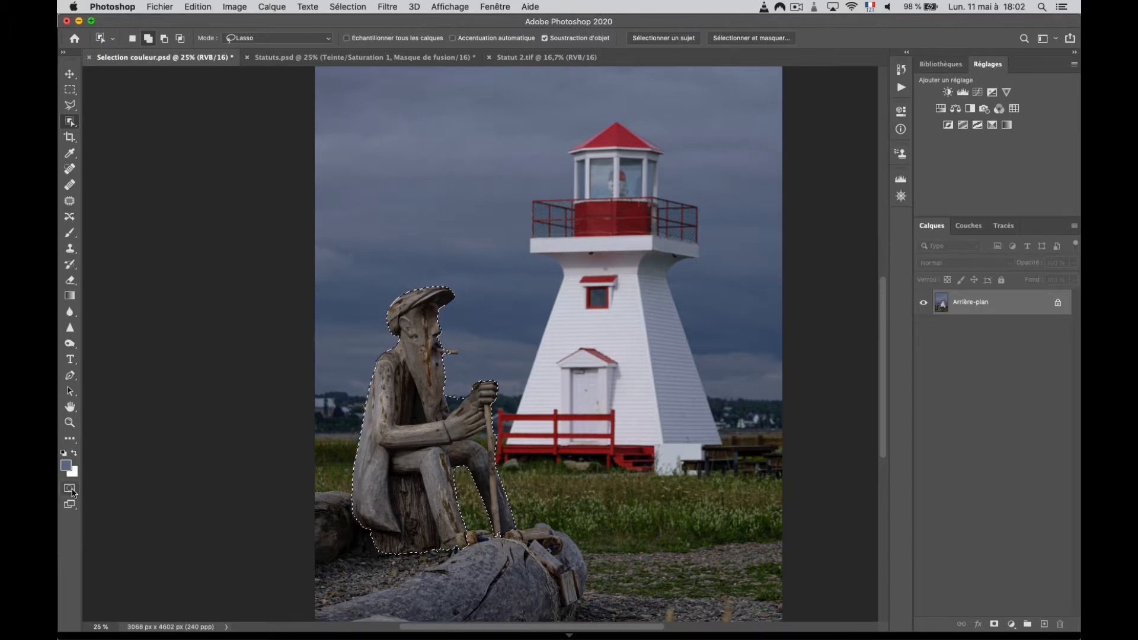
Show the selection in Quick Mask mode and add the statue's missing pipe tip by painting white with a size 21 brush.
{"action": "left_click", "coordinate": [72, 489]}
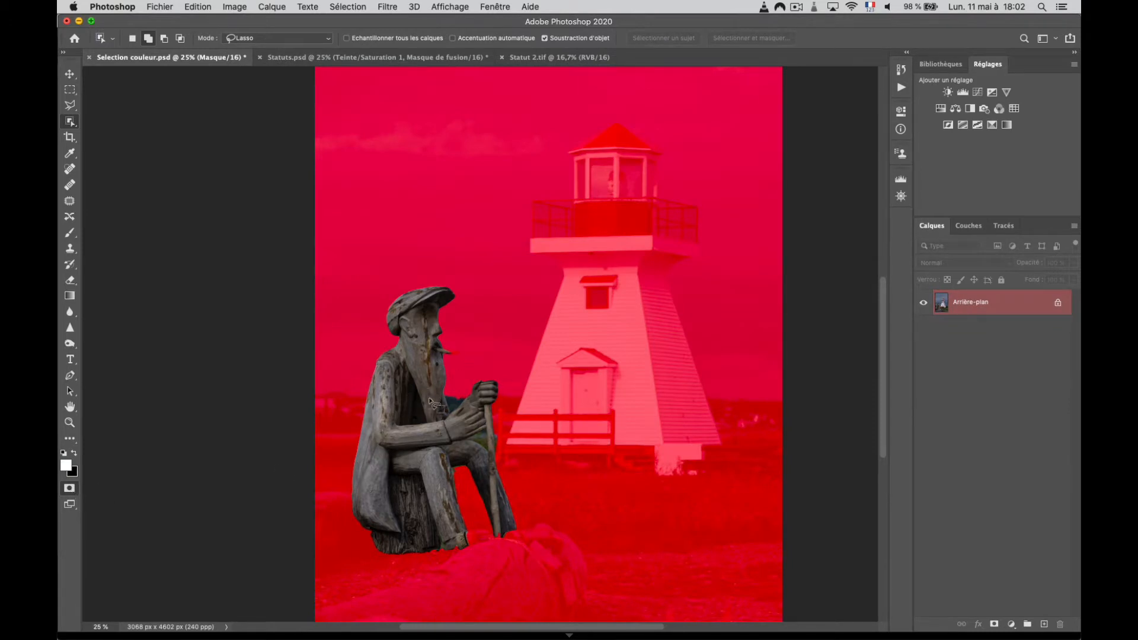
{"action": "left_click", "coordinate": [69, 232]}
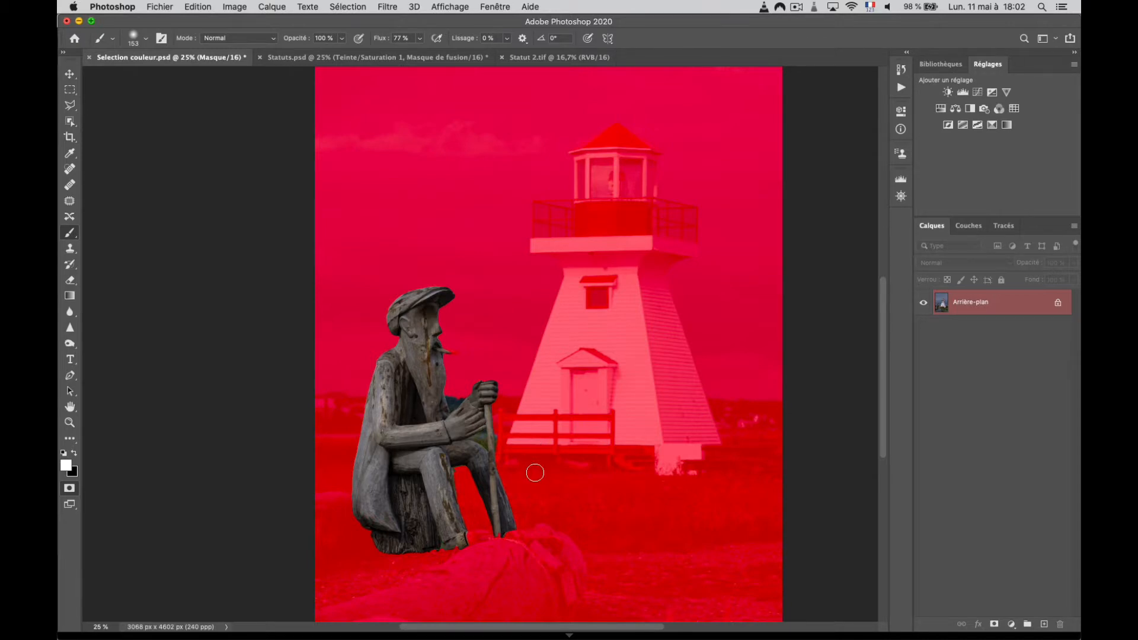
{"action": "scroll", "coordinate": [535, 472], "scroll_direction": "up", "scroll_amount": 5}
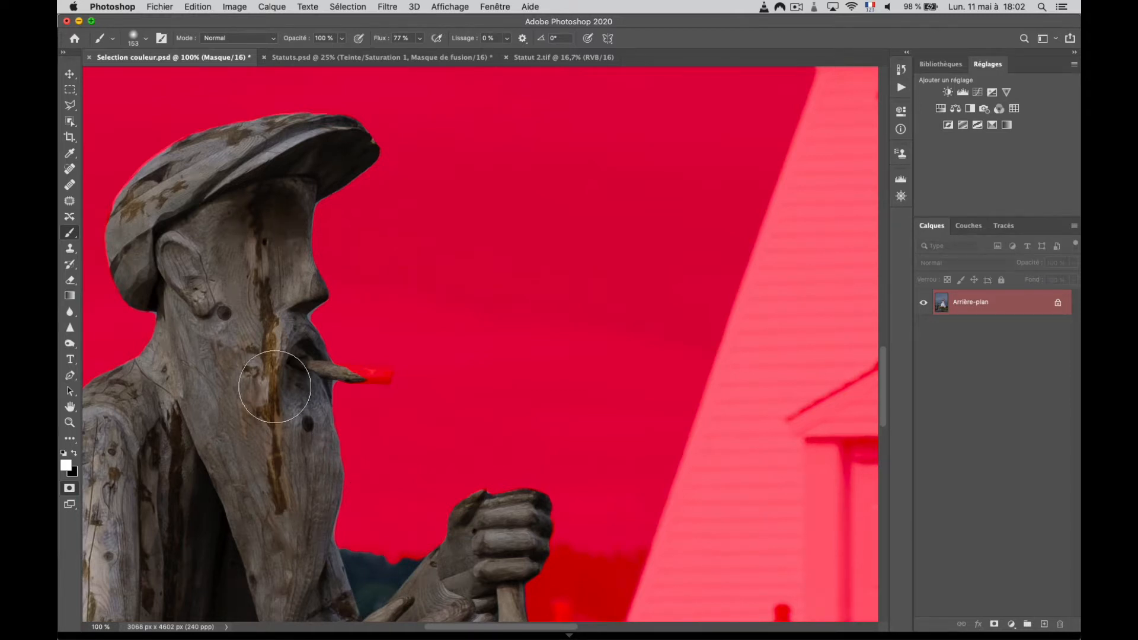
{"action": "mouse_move", "coordinate": [260, 379]}
{"action": "left_mouse_down"}
{"action": "mouse_move", "coordinate": [224, 381]}
{"action": "mouse_move", "coordinate": [217, 533]}
{"action": "left_mouse_up"}
{"action": "left_click_drag", "start_coordinate": [214, 581], "coordinate": [214, 586]}
{"action": "mouse_move", "coordinate": [329, 377]}
{"action": "left_mouse_down"}
{"action": "mouse_move", "coordinate": [383, 378]}
{"action": "mouse_move", "coordinate": [335, 373]}
{"action": "mouse_move", "coordinate": [385, 380]}
{"action": "left_mouse_up"}
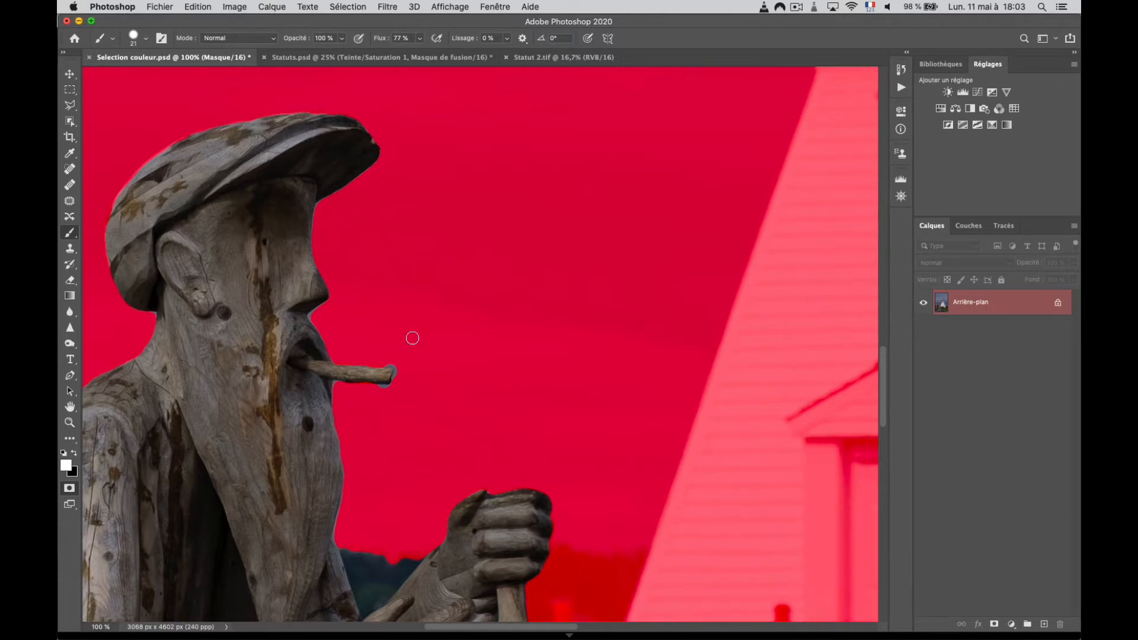
{"action": "left_click", "coordinate": [391, 383]}
Mask the excess background around the pipe tip and clean up the pipe and mouth edges, painting black with a size 6 brush.
{"action": "key", "text": "x"}
{"action": "key", "text": "x"}
{"action": "key", "text": "x"}
{"action": "key", "text": "super+plus"}
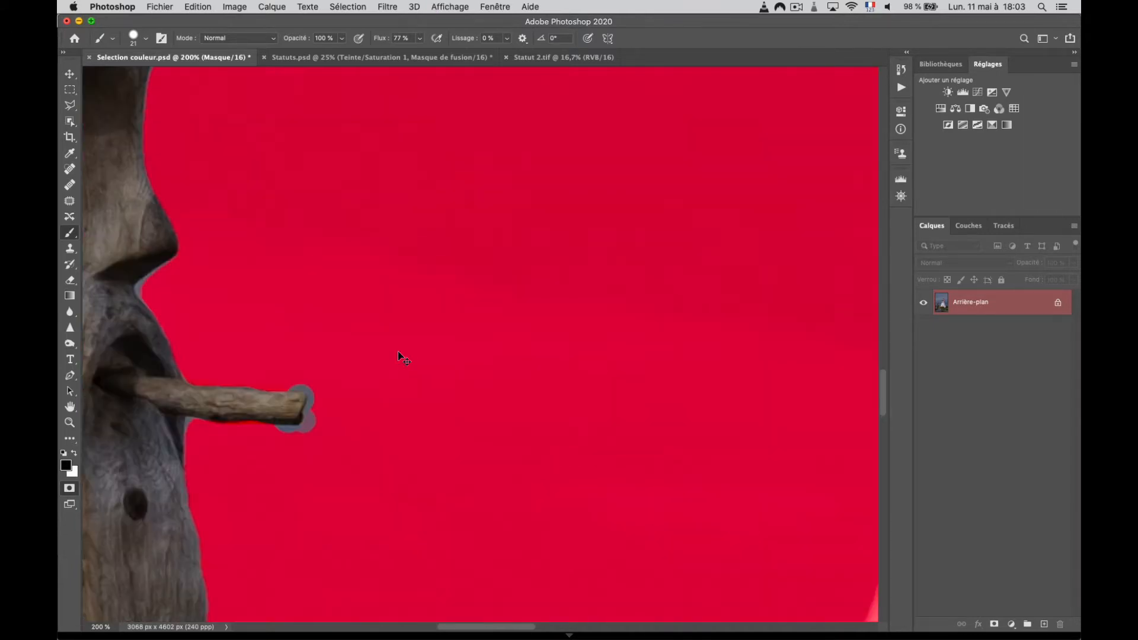
{"action": "key", "text": "super+plus"}
{"action": "scroll", "coordinate": [399, 352], "scroll_direction": "left", "scroll_amount": 10}
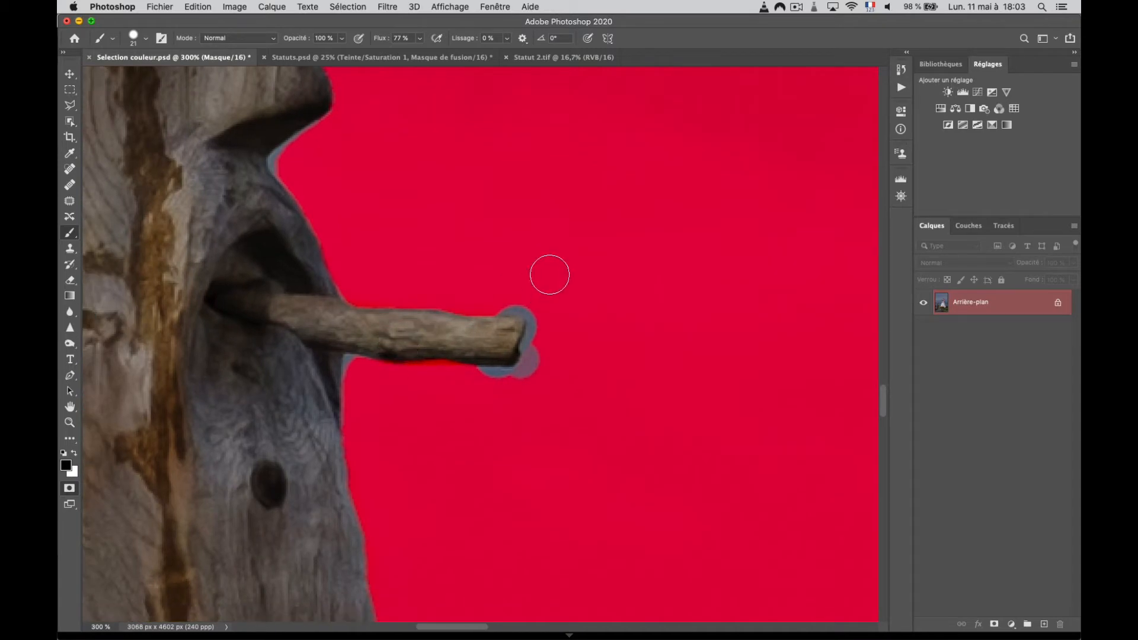
{"action": "mouse_move", "coordinate": [492, 295]}
{"action": "left_mouse_down"}
{"action": "mouse_move", "coordinate": [531, 297]}
{"action": "mouse_move", "coordinate": [548, 330]}
{"action": "mouse_move", "coordinate": [534, 376]}
{"action": "mouse_move", "coordinate": [481, 388]}
{"action": "mouse_move", "coordinate": [508, 388]}
{"action": "mouse_move", "coordinate": [363, 391]}
{"action": "mouse_move", "coordinate": [373, 390]}
{"action": "mouse_move", "coordinate": [347, 364]}
{"action": "mouse_move", "coordinate": [348, 435]}
{"action": "left_mouse_up"}
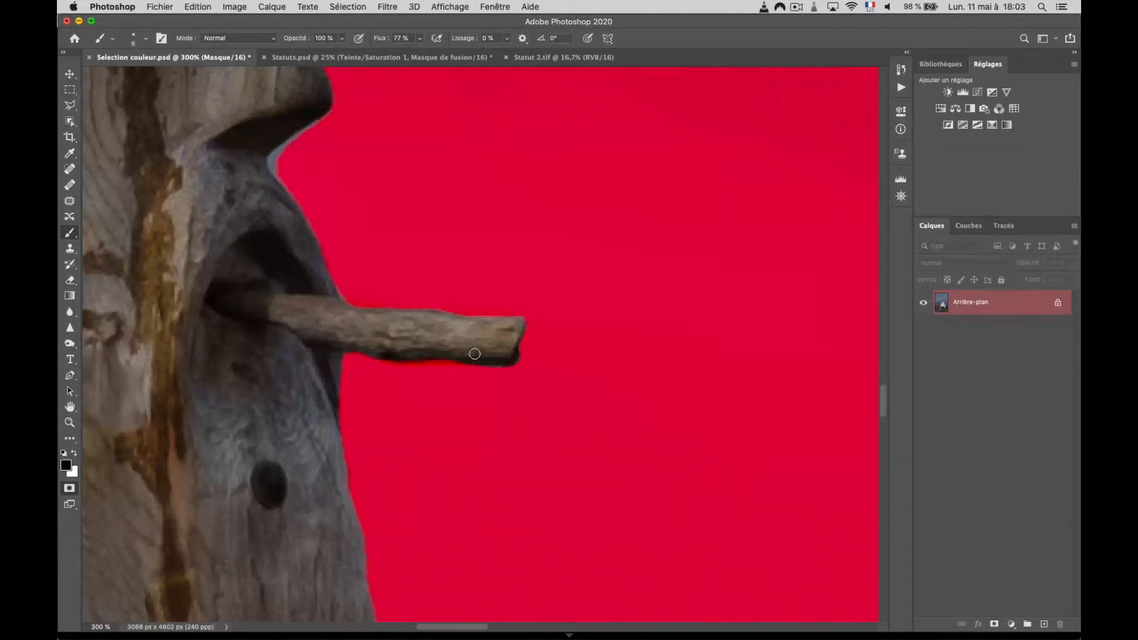
{"action": "key", "text": "x"}
{"action": "key", "text": "x"}
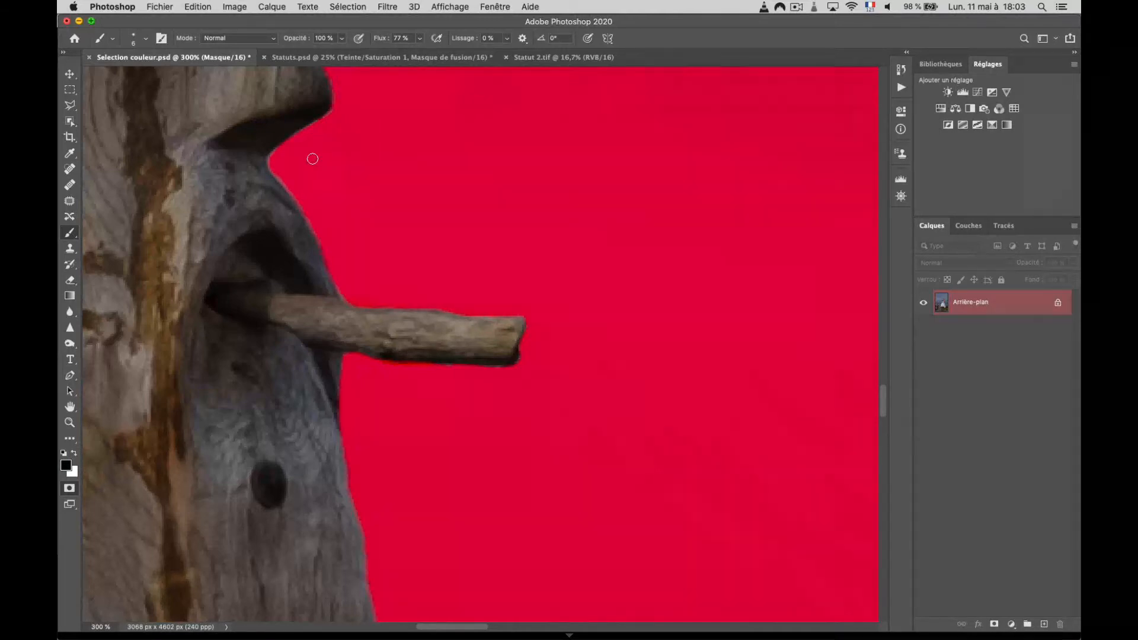
Refine the mask along the statue's forehead and cap visor by painting black along the edge.
{"action": "scroll", "coordinate": [335, 178], "scroll_direction": "up", "scroll_amount": 10}
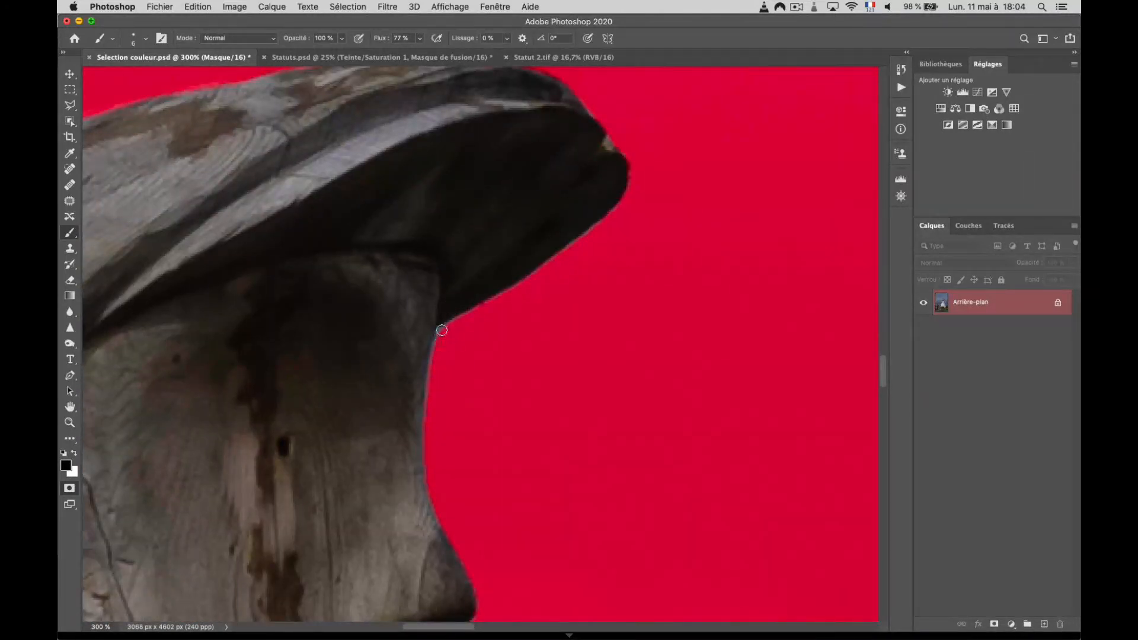
{"action": "left_click_drag", "start_coordinate": [442, 334], "coordinate": [434, 378]}
{"action": "scroll", "coordinate": [590, 262], "scroll_direction": "left", "scroll_amount": 10}
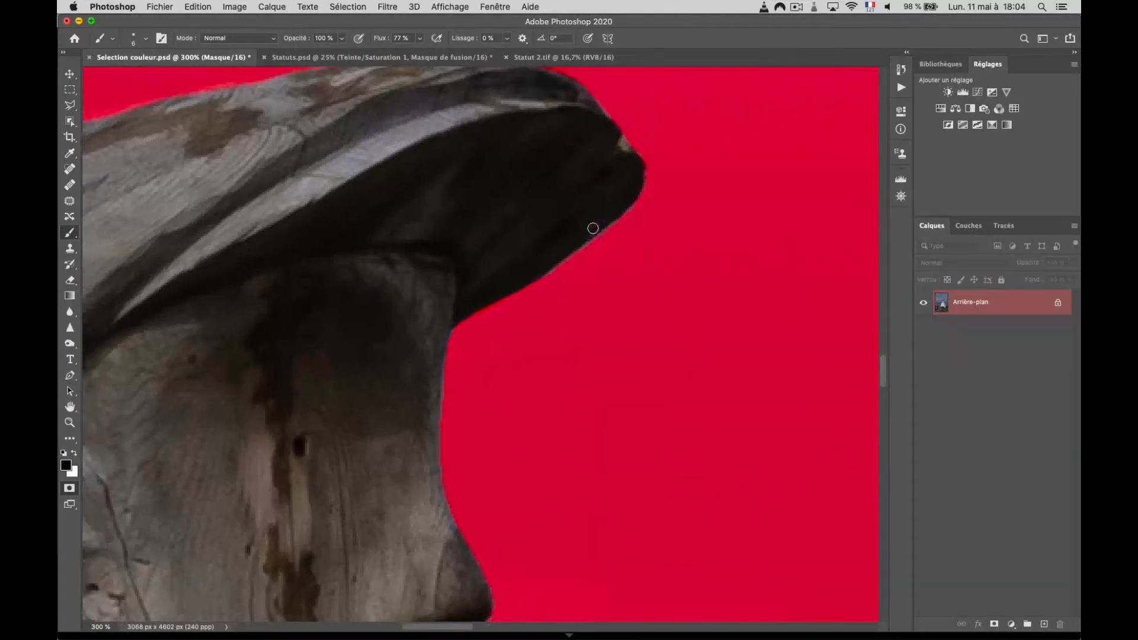
{"action": "scroll", "coordinate": [590, 231], "scroll_direction": "down", "scroll_amount": 5}
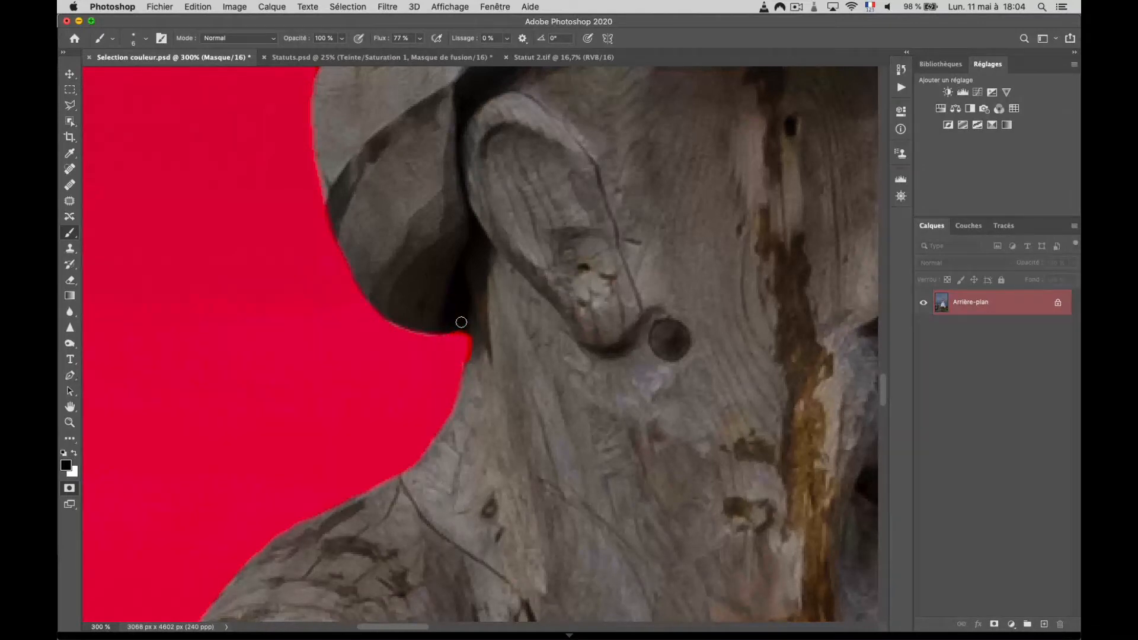
Restore the missing edge of the statue's shoulder by painting white on the mask.
{"action": "key", "text": "x"}
{"action": "scroll", "coordinate": [504, 319], "scroll_direction": "down", "scroll_amount": 10}
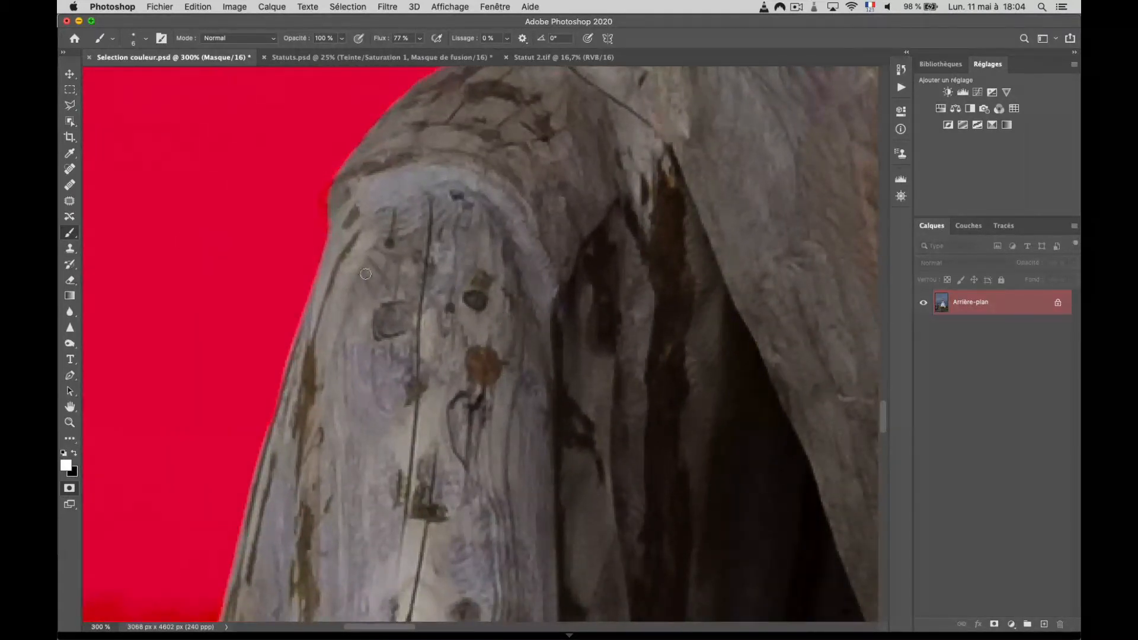
{"action": "scroll", "coordinate": [358, 270], "scroll_direction": "up", "scroll_amount": 3}
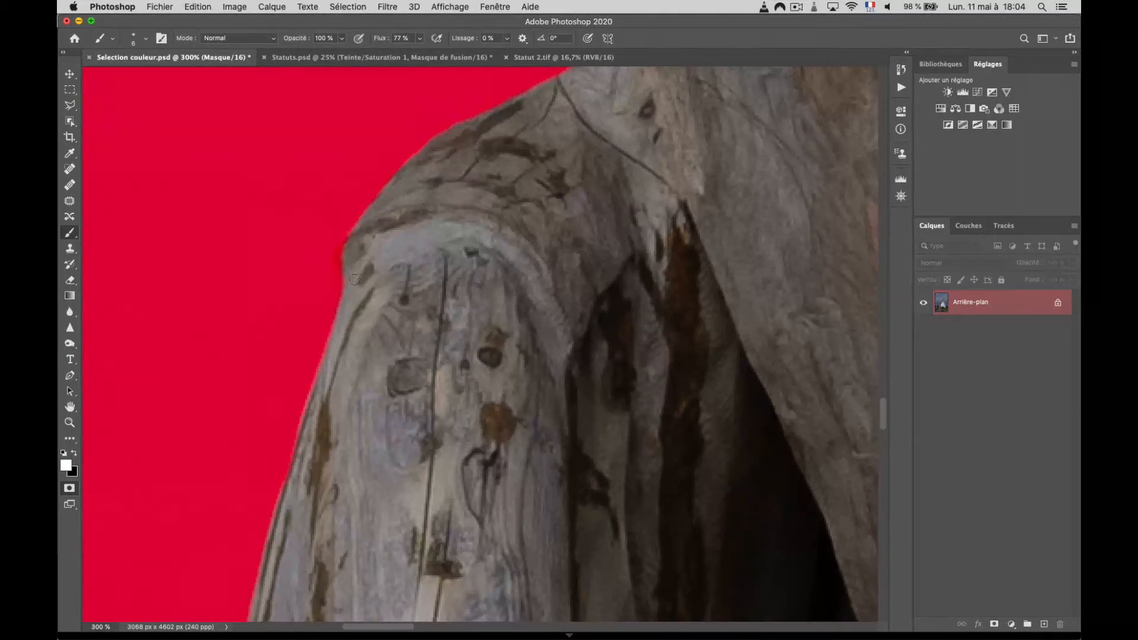
{"action": "key", "text": "x"}
{"action": "key", "text": "x"}
{"action": "left_click_drag", "start_coordinate": [348, 248], "coordinate": [350, 307]}
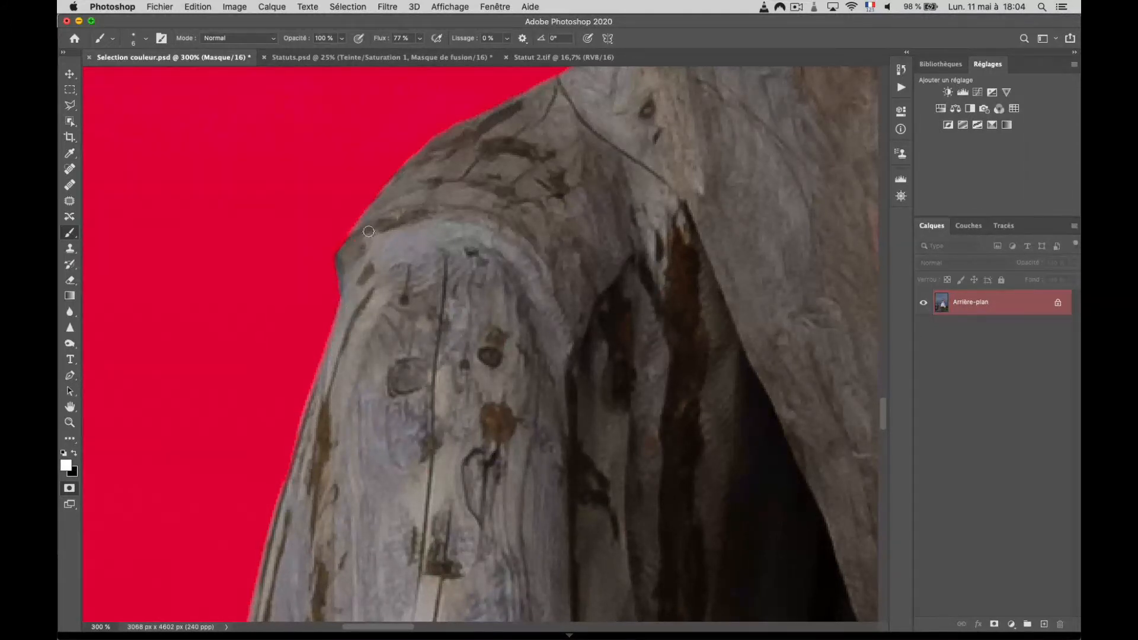
Trace the borders of the background gap between the statue's beard and hands in black with the size 6 brush.
{"action": "scroll", "coordinate": [429, 207], "scroll_direction": "down", "scroll_amount": 10}
{"action": "scroll", "coordinate": [429, 207], "scroll_direction": "right", "scroll_amount": 5}
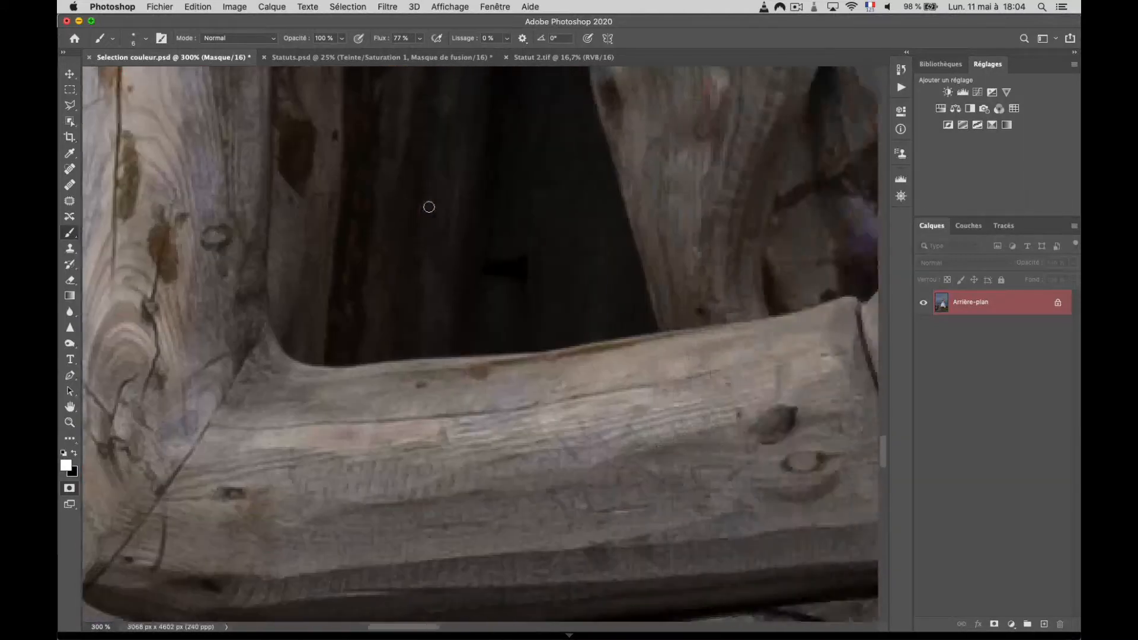
{"action": "scroll", "coordinate": [430, 207], "scroll_direction": "up", "scroll_amount": 5}
{"action": "scroll", "coordinate": [430, 207], "scroll_direction": "right", "scroll_amount": 5}
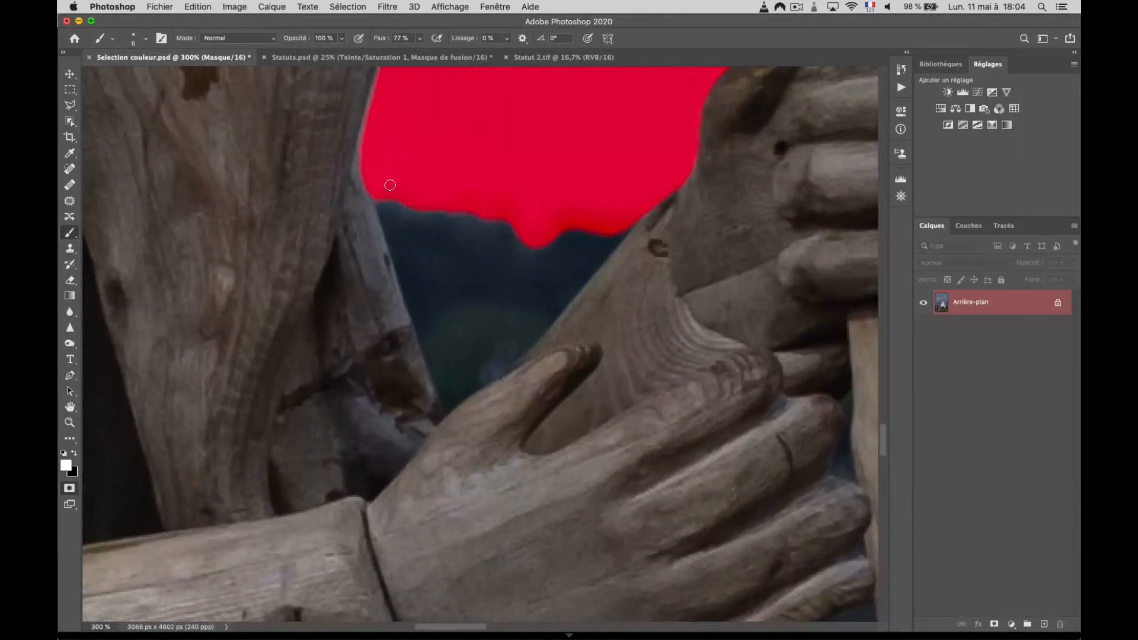
{"action": "mouse_move", "coordinate": [376, 189]}
{"action": "left_mouse_down"}
{"action": "mouse_move", "coordinate": [373, 178]}
{"action": "mouse_move", "coordinate": [451, 419]}
{"action": "left_mouse_up"}
{"action": "key", "text": "x"}
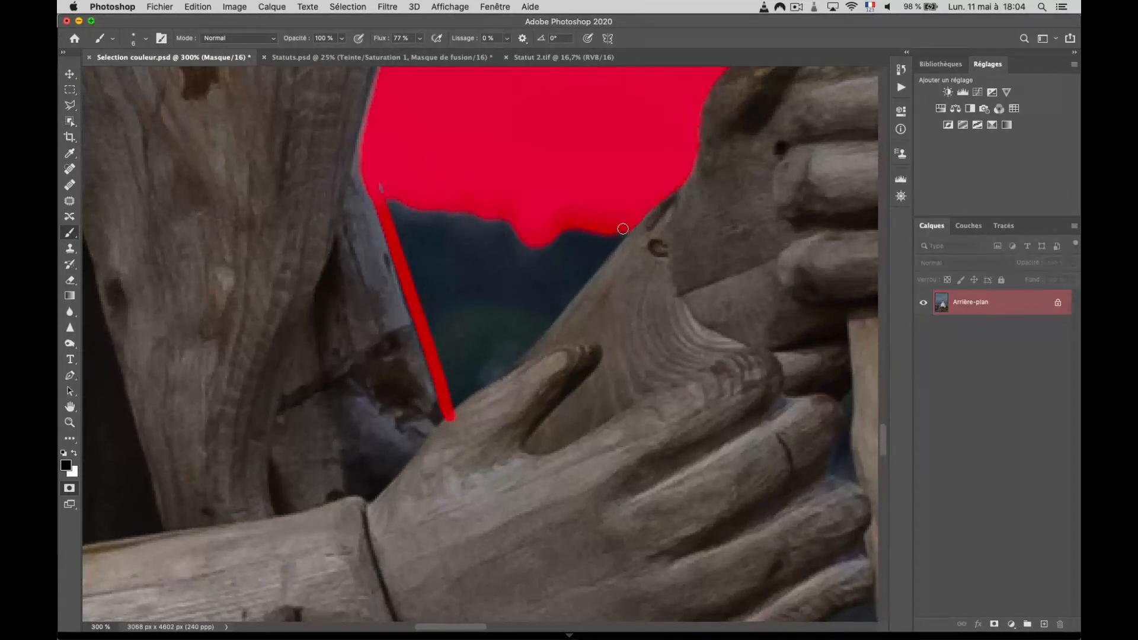
{"action": "mouse_move", "coordinate": [622, 233]}
{"action": "left_mouse_down"}
{"action": "mouse_move", "coordinate": [517, 354]}
{"action": "mouse_move", "coordinate": [448, 409]}
{"action": "mouse_move", "coordinate": [484, 372]}
{"action": "left_mouse_up"}
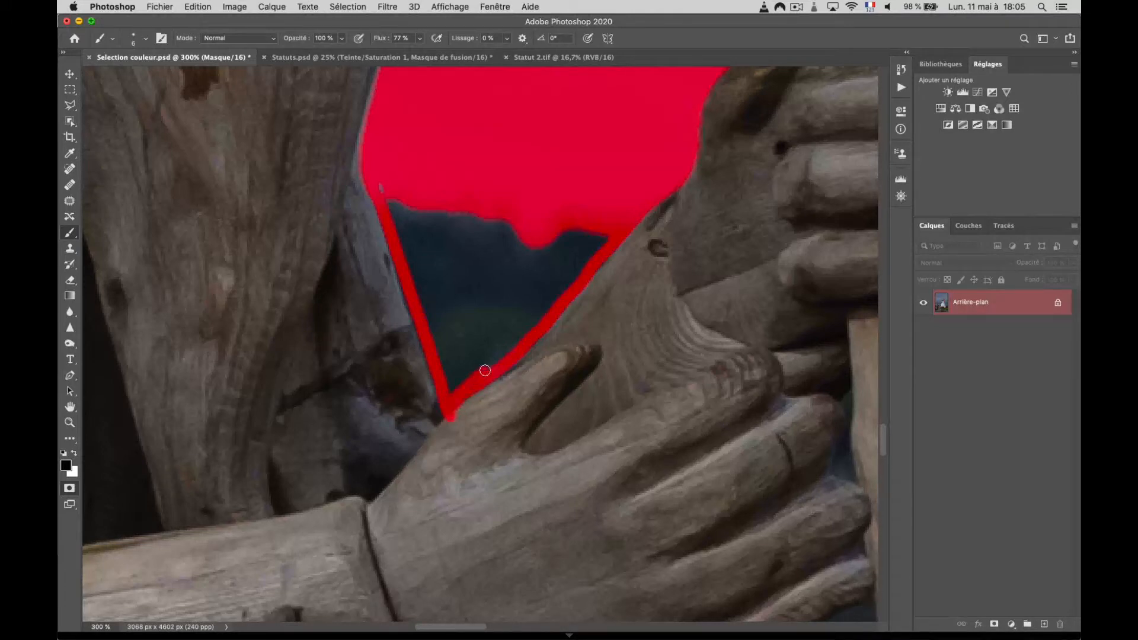
Fill the gap between the beard and hands with black, and touch up its lower corner at the wrist in white.
{"action": "left_click_drag", "start_coordinate": [378, 171], "coordinate": [387, 205]}
{"action": "left_click_drag", "start_coordinate": [567, 160], "coordinate": [606, 159]}
{"action": "mouse_move", "coordinate": [512, 213]}
{"action": "left_mouse_down"}
{"action": "mouse_move", "coordinate": [463, 211]}
{"action": "mouse_move", "coordinate": [427, 186]}
{"action": "mouse_move", "coordinate": [477, 327]}
{"action": "mouse_move", "coordinate": [589, 191]}
{"action": "mouse_move", "coordinate": [475, 323]}
{"action": "mouse_move", "coordinate": [427, 184]}
{"action": "mouse_move", "coordinate": [505, 188]}
{"action": "mouse_move", "coordinate": [552, 213]}
{"action": "mouse_move", "coordinate": [467, 252]}
{"action": "left_mouse_up"}
{"action": "key", "text": "x"}
{"action": "mouse_move", "coordinate": [448, 435]}
{"action": "left_mouse_down"}
{"action": "mouse_move", "coordinate": [468, 416]}
{"action": "mouse_move", "coordinate": [454, 425]}
{"action": "left_mouse_up"}
{"action": "scroll", "coordinate": [429, 492], "scroll_direction": "right", "scroll_amount": 10}
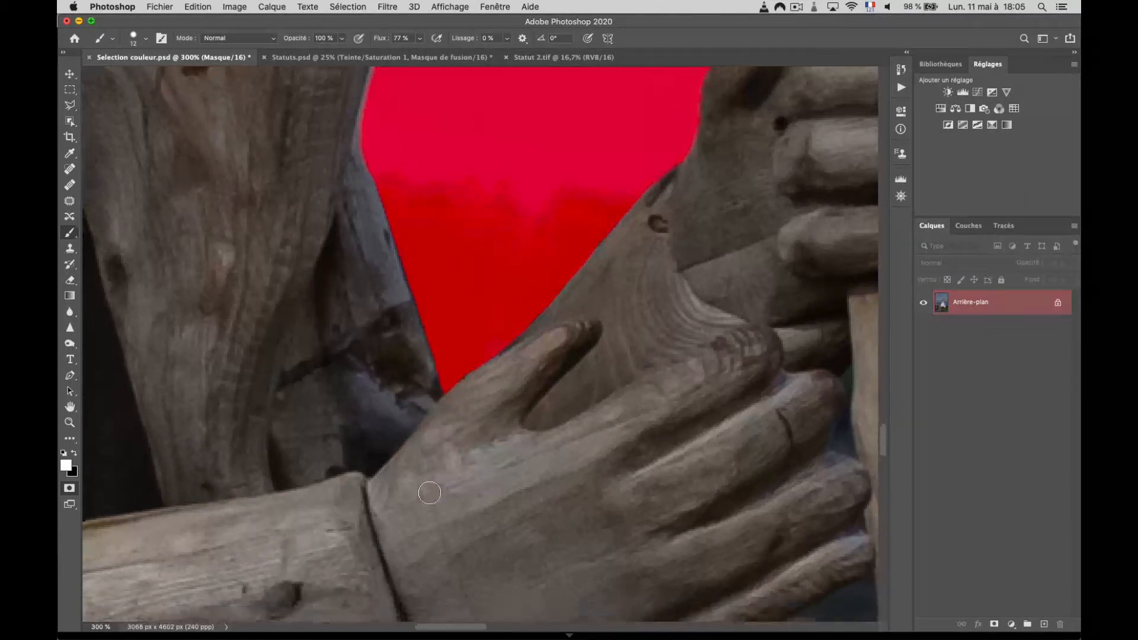
{"action": "scroll", "coordinate": [429, 493], "scroll_direction": "down", "scroll_amount": 3}
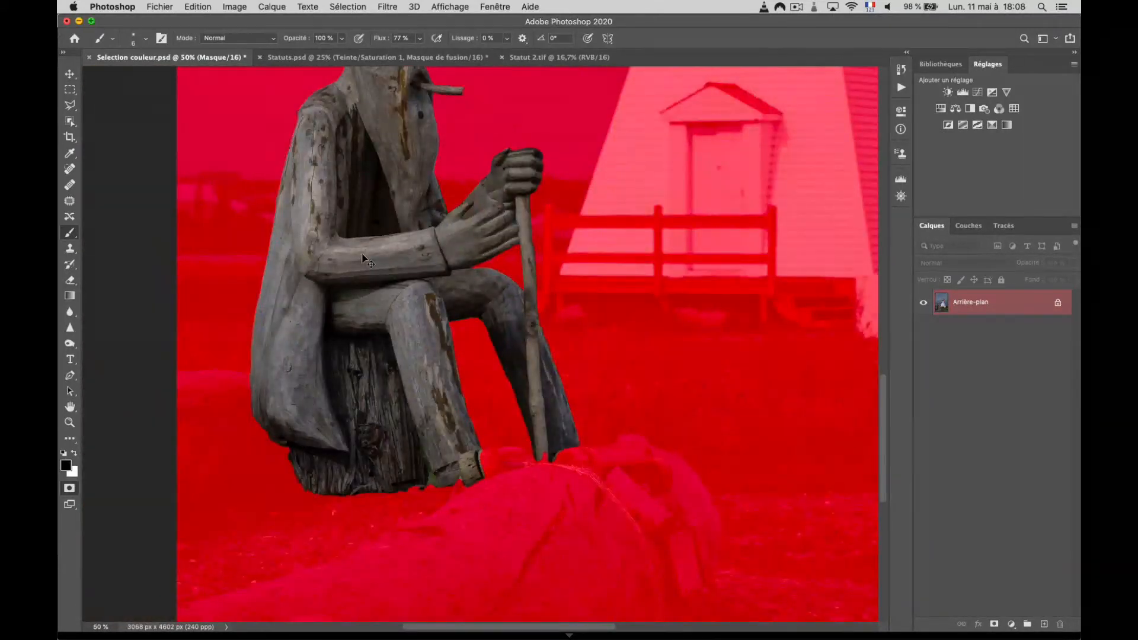
Exit Quick Mask mode to convert the refined statue mask back into a selection.
{"action": "key", "text": "super+minus"}
{"action": "key", "text": "super+minus"}
{"action": "key", "text": "super+minus"}
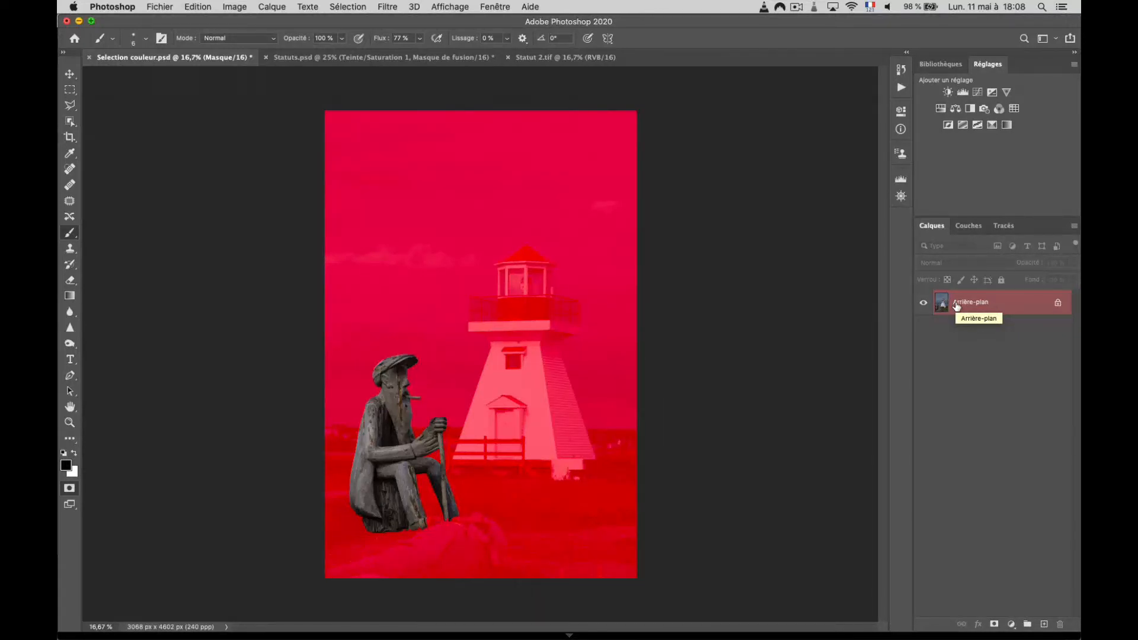
{"action": "left_click", "coordinate": [69, 488]}
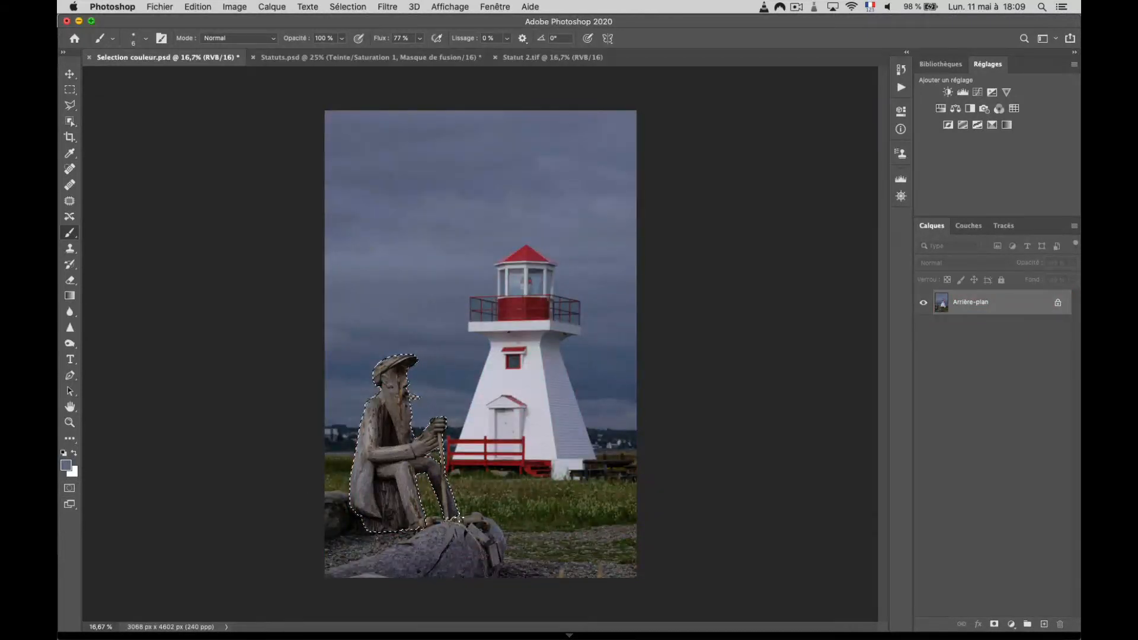
Save the statue selection as a new channel named statut in Selection couleur.psd.
{"action": "left_click", "coordinate": [343, 7]}
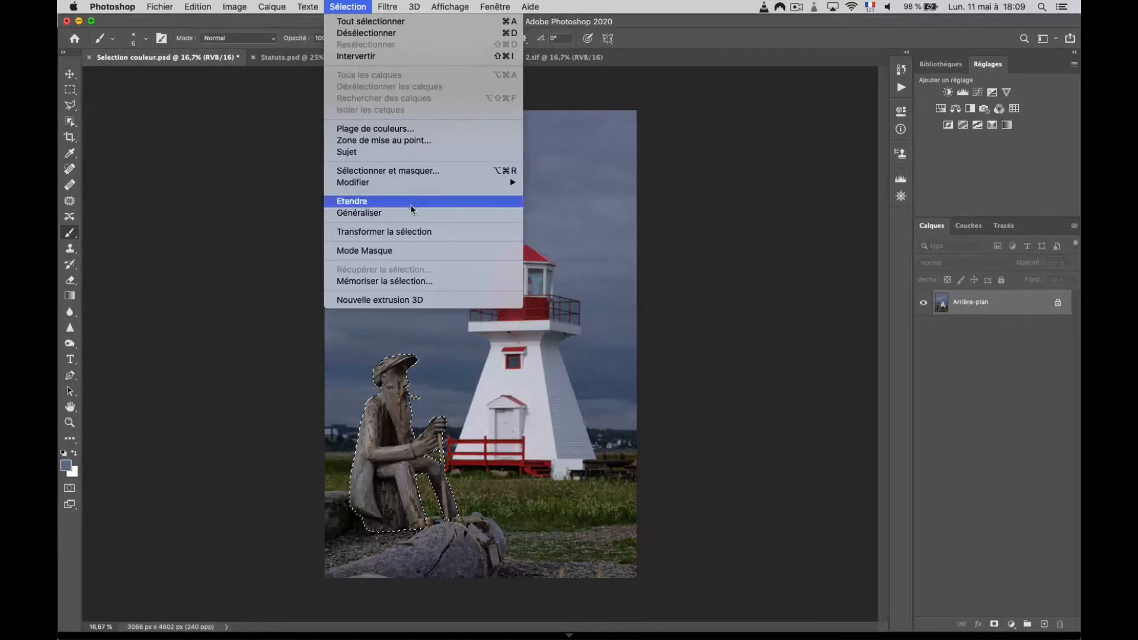
{"action": "left_click", "coordinate": [421, 282]}
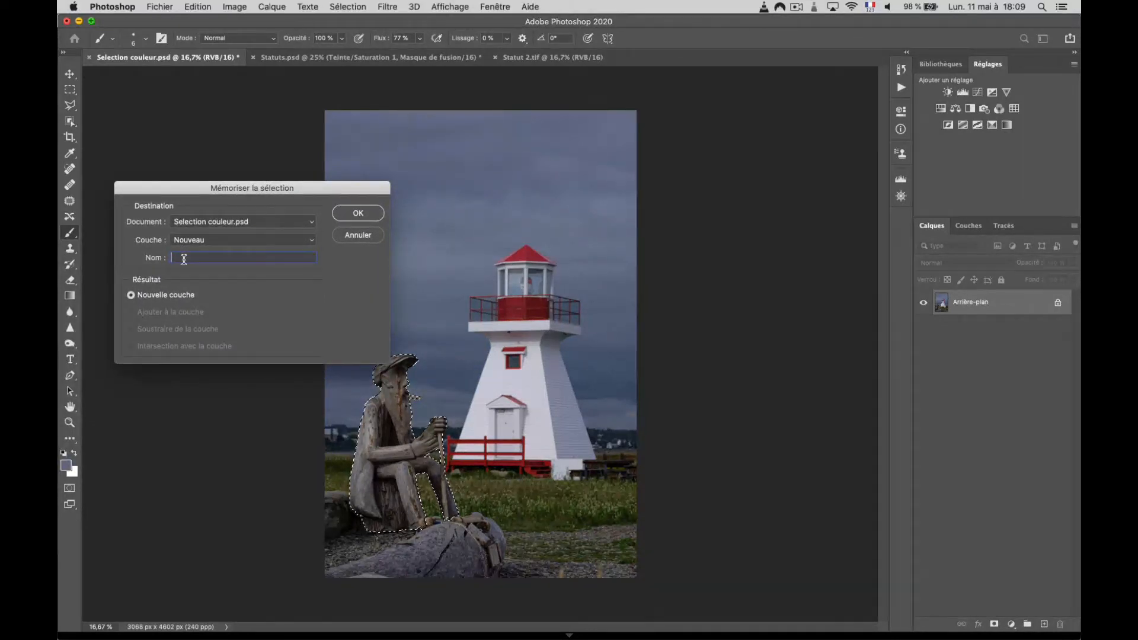
{"action": "type", "text": "sta"}
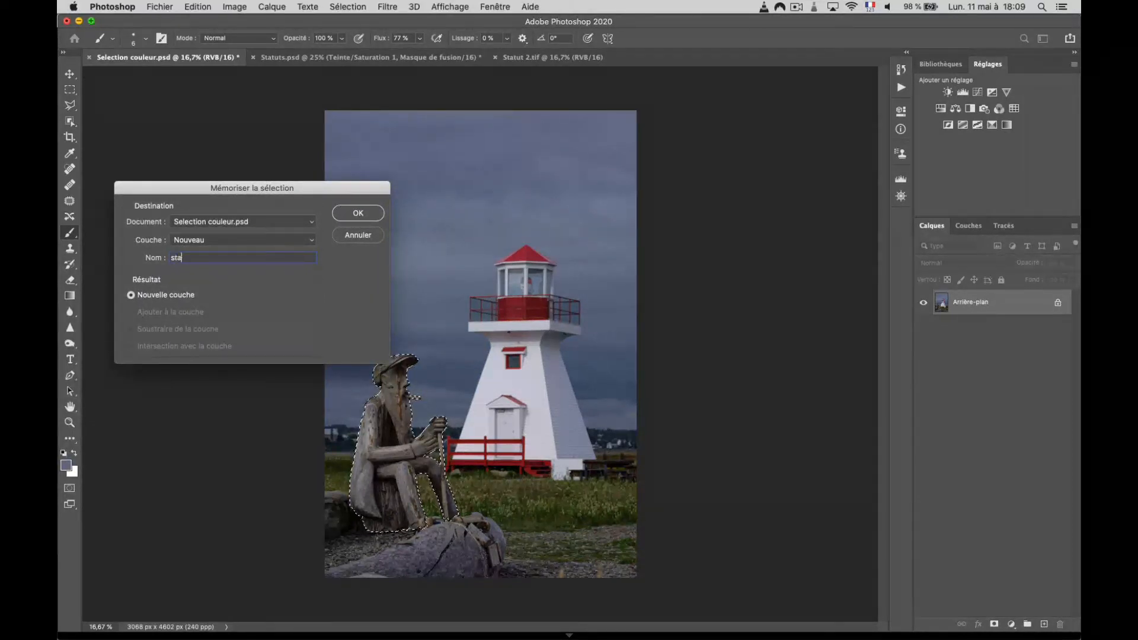
{"action": "type", "text": "tut"}
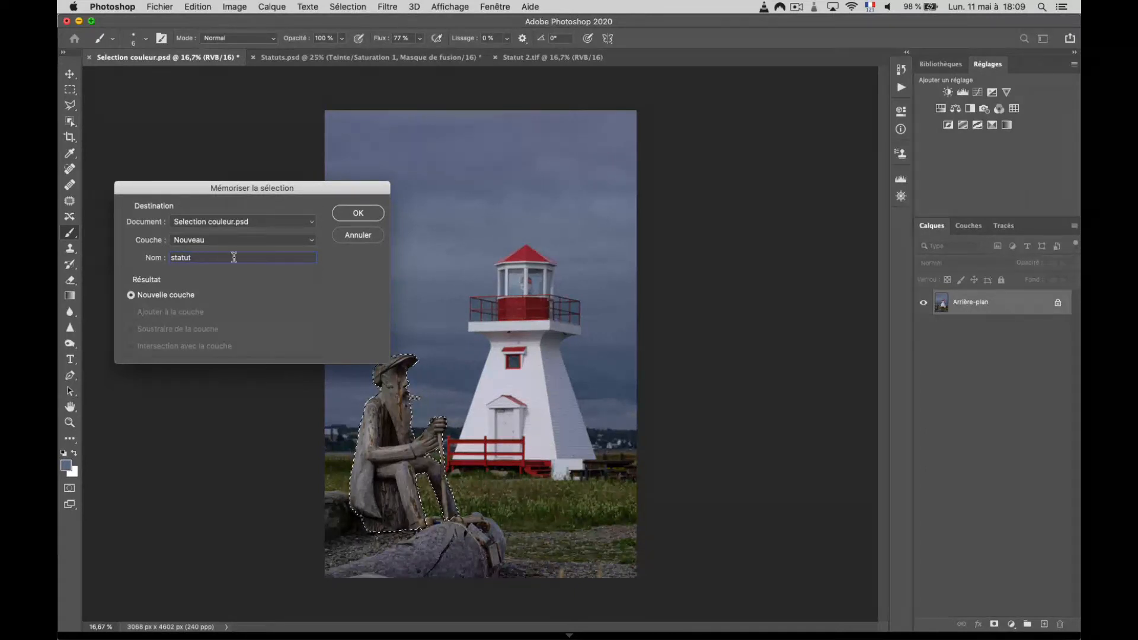
{"action": "left_click", "coordinate": [358, 215]}
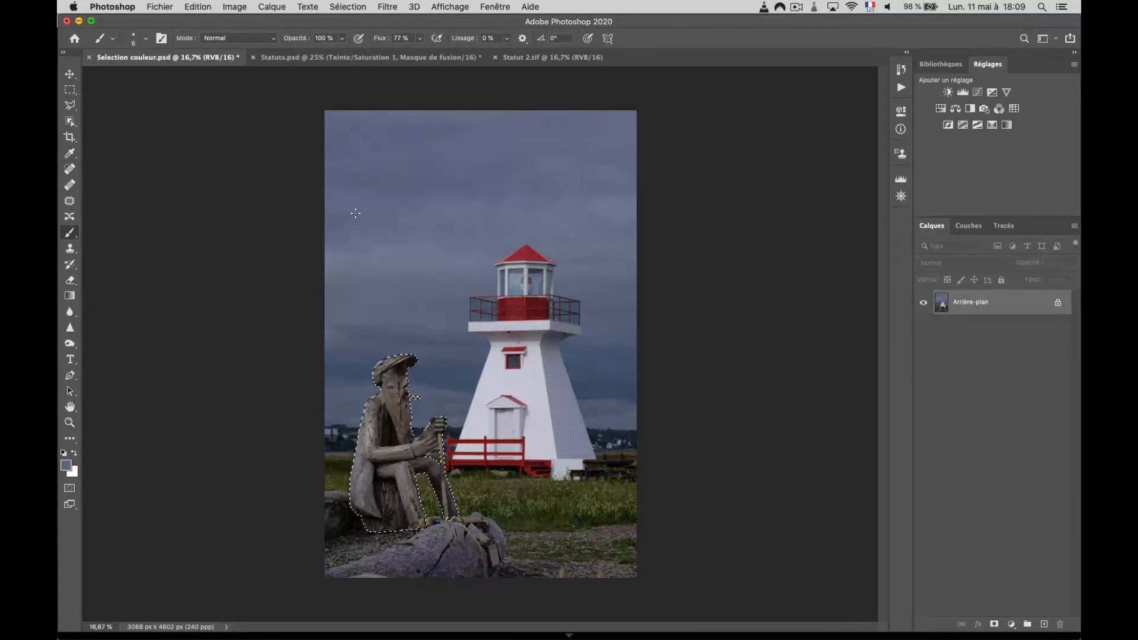
Clear the active selection and reload it from the saved statut channel as a new selection.
{"action": "key", "text": "super+d"}
{"action": "left_click", "coordinate": [350, 7]}
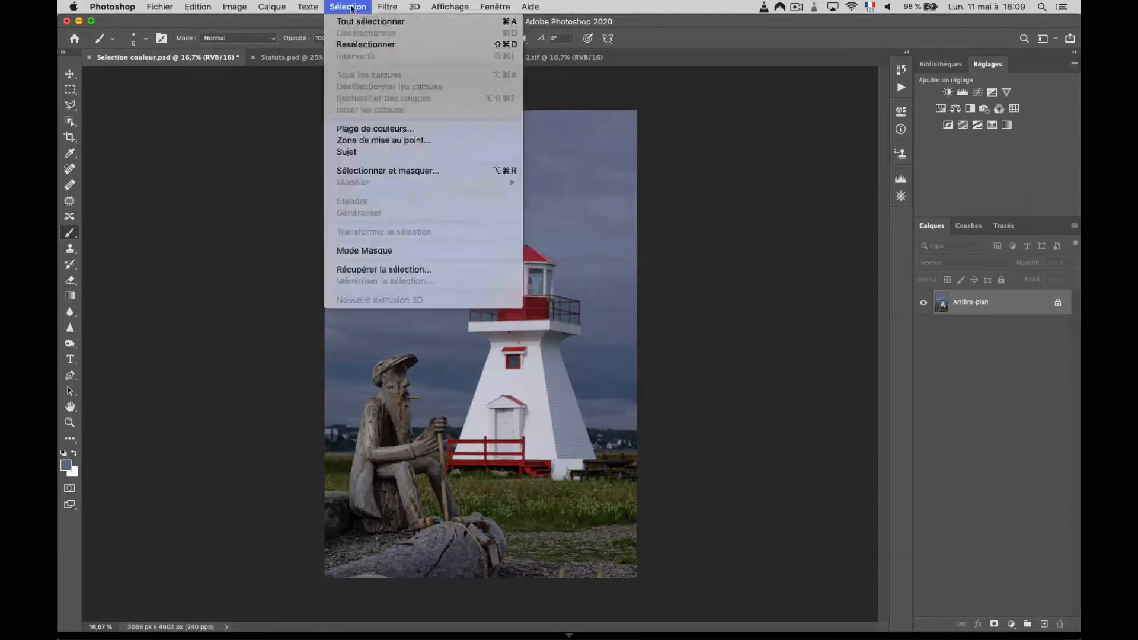
{"action": "left_click", "coordinate": [394, 271]}
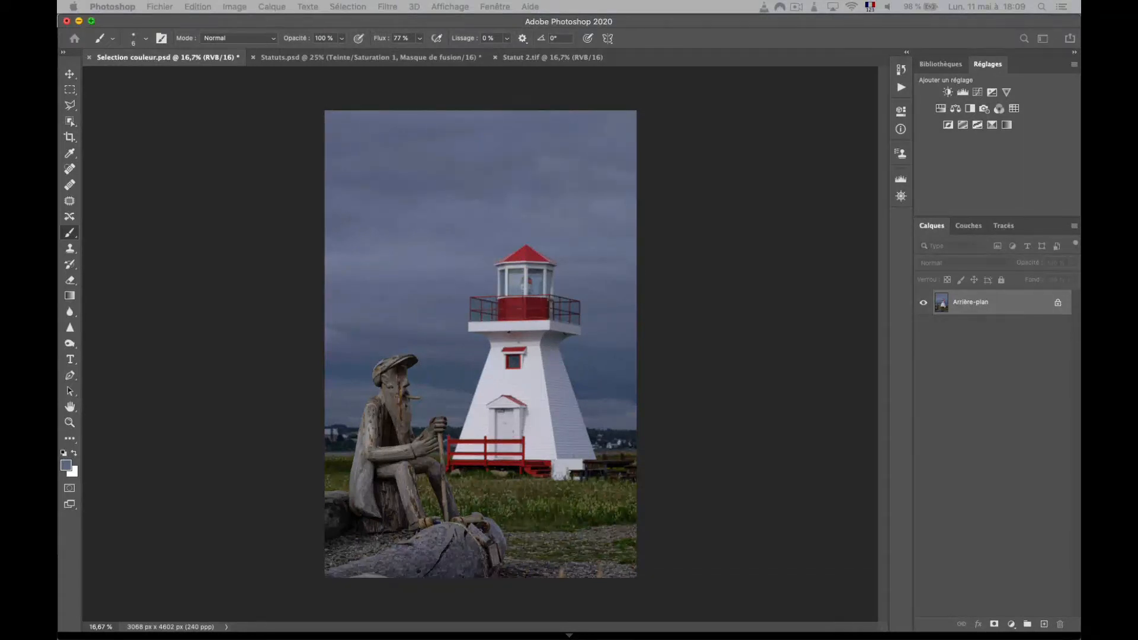
{"action": "left_click_drag", "start_coordinate": [353, 212], "coordinate": [270, 189]}
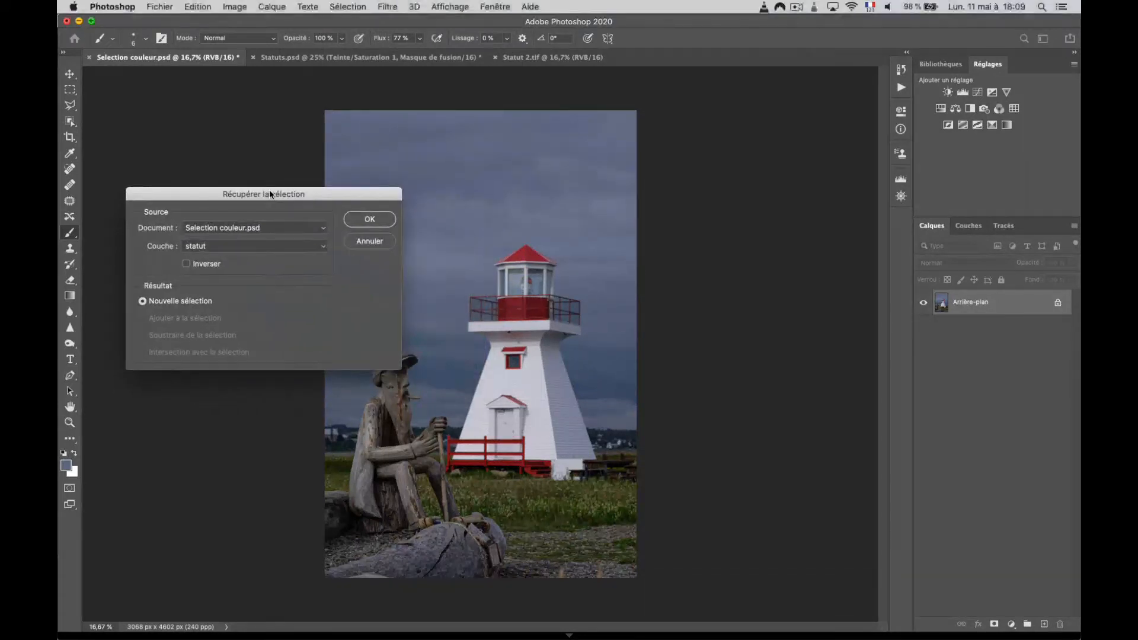
{"action": "left_click", "coordinate": [369, 221]}
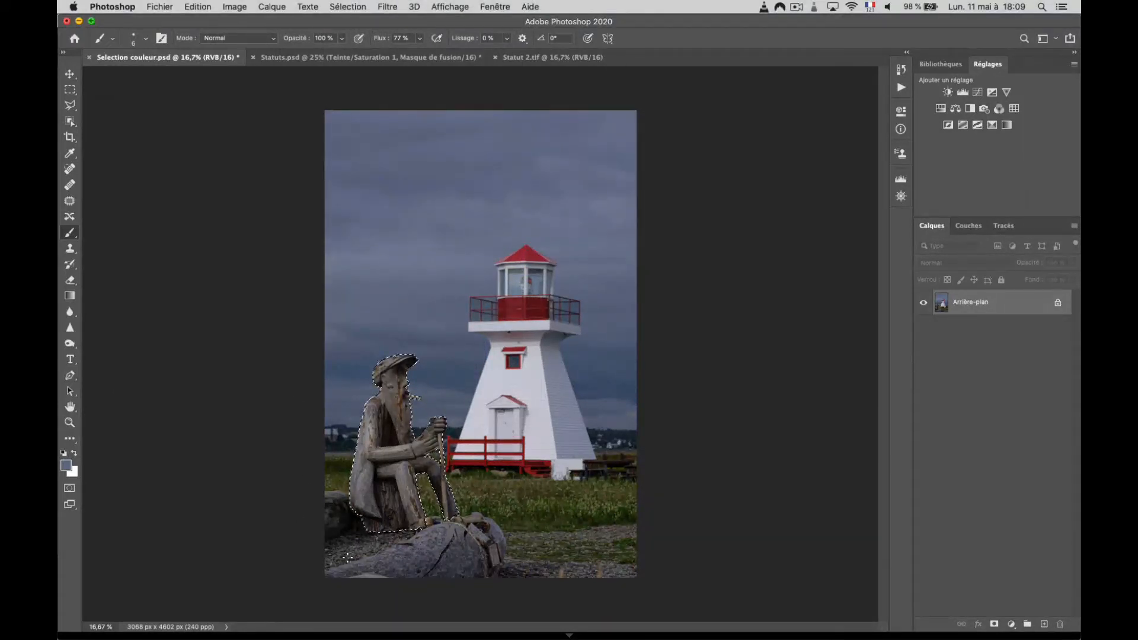
Deselect the statue and duplicate the whole background layer.
{"action": "key", "text": "super+d"}
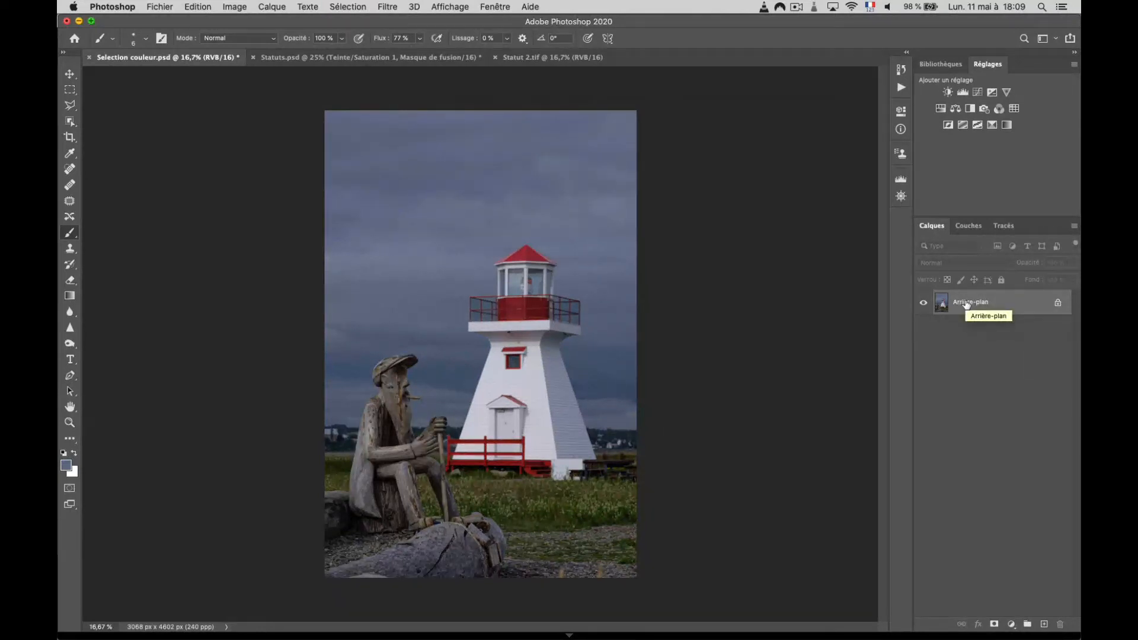
{"action": "key", "text": "super+j"}
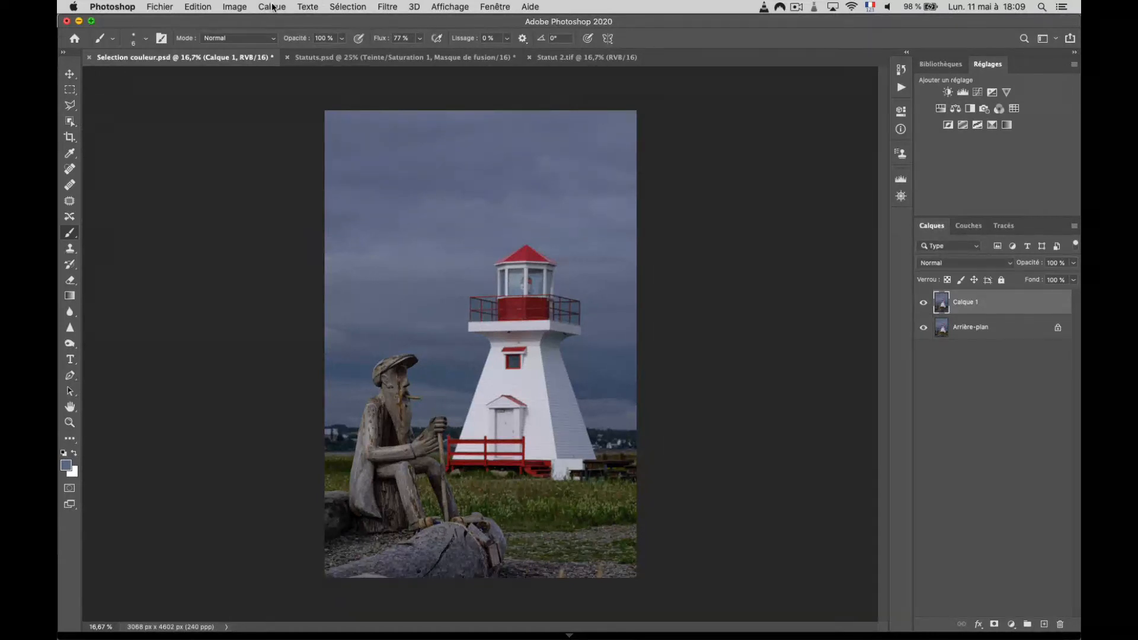
With the duplicate layer active, load the statut channel as a new selection.
{"action": "left_click", "coordinate": [345, 7]}
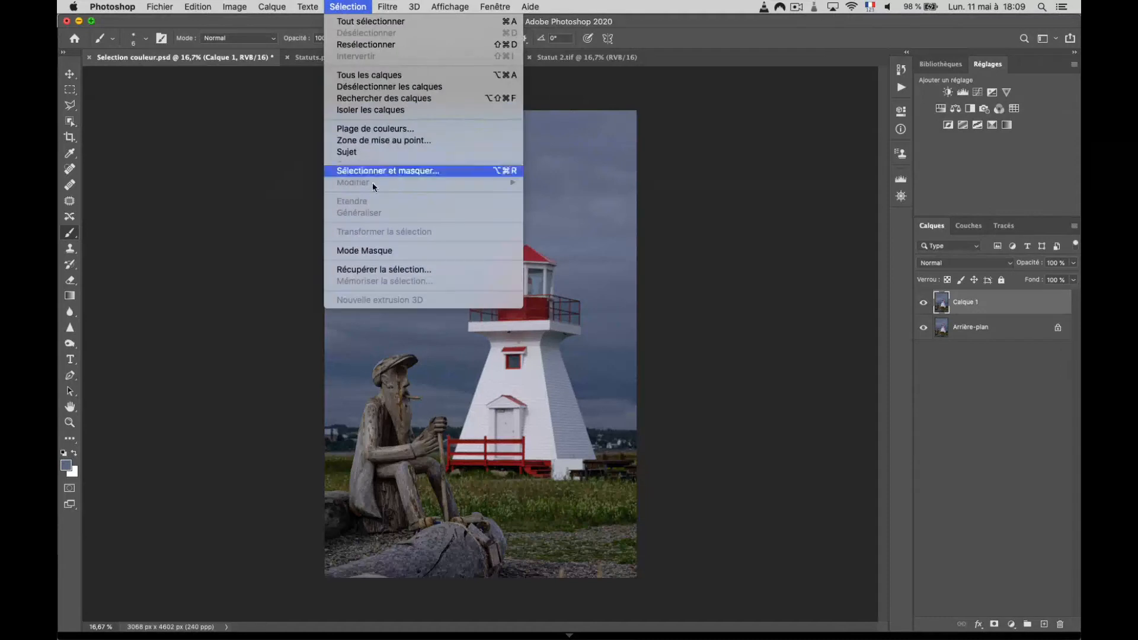
{"action": "left_click", "coordinate": [396, 270]}
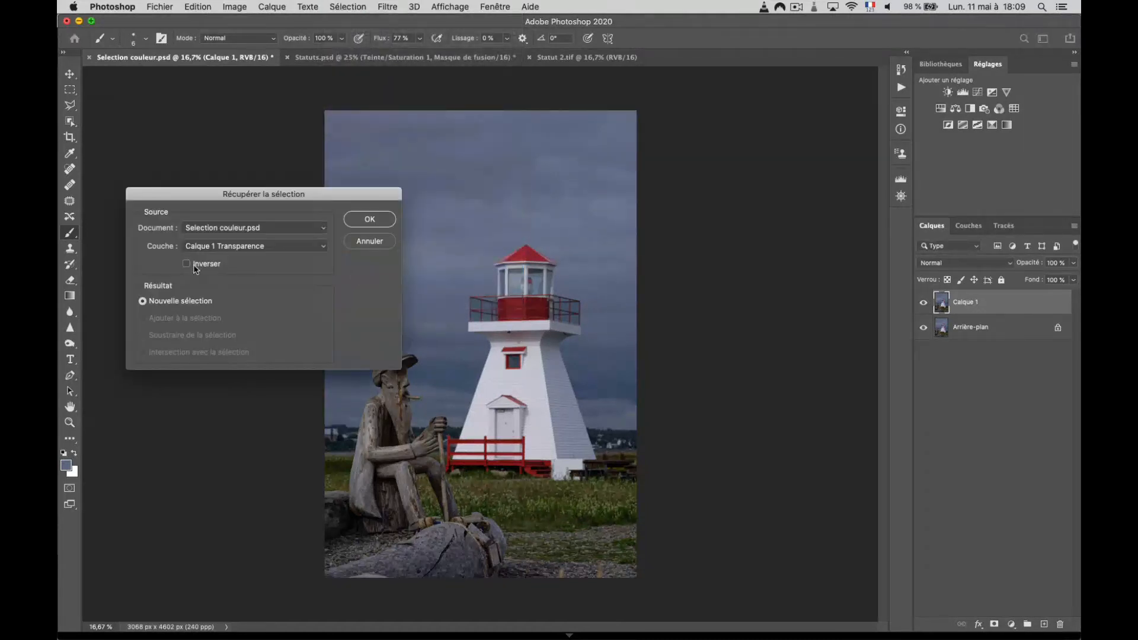
{"action": "left_click", "coordinate": [321, 250]}
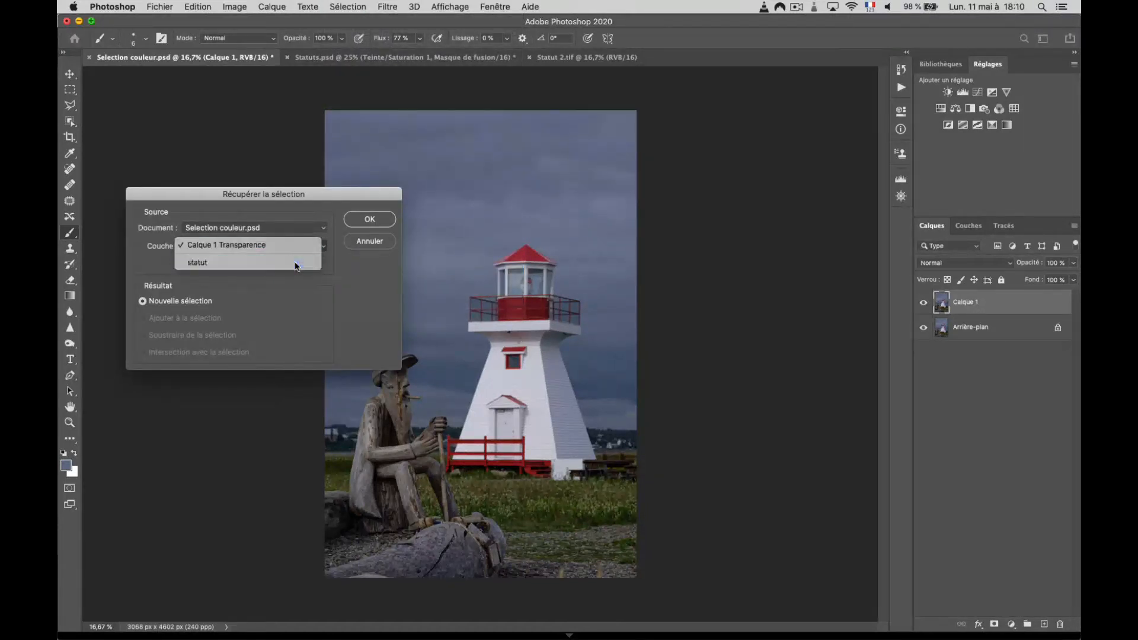
{"action": "left_click", "coordinate": [285, 262]}
{"action": "left_click", "coordinate": [371, 221]}
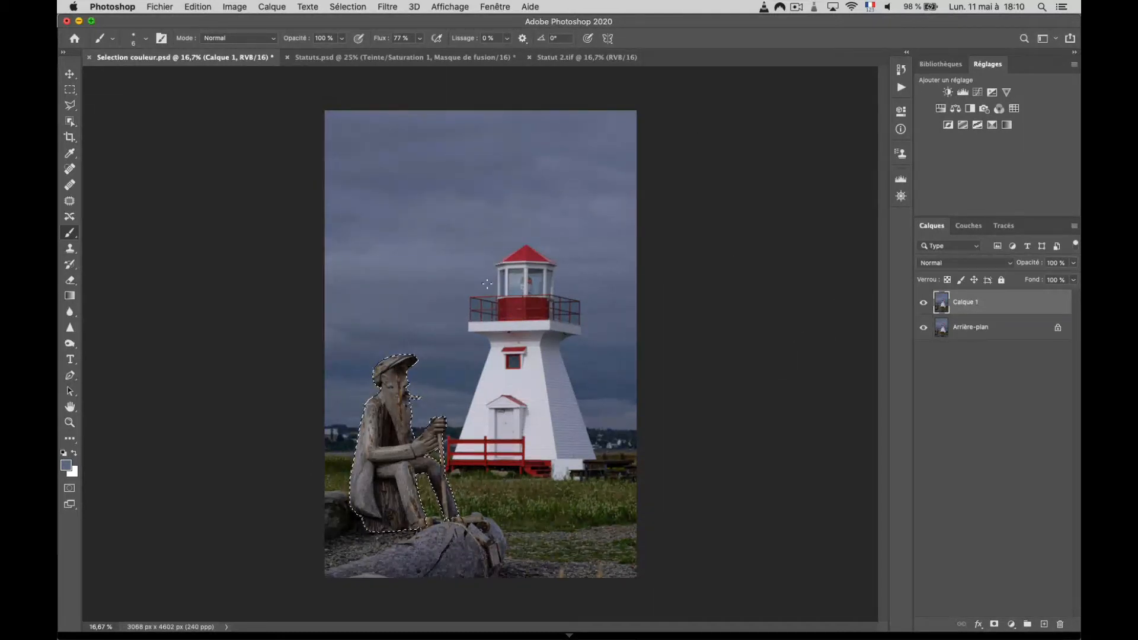
Add a Curves adjustment layer masked to the statue and brighten it by raising the RGB midtones from input 102 to output 144.
{"action": "left_click", "coordinate": [978, 93]}
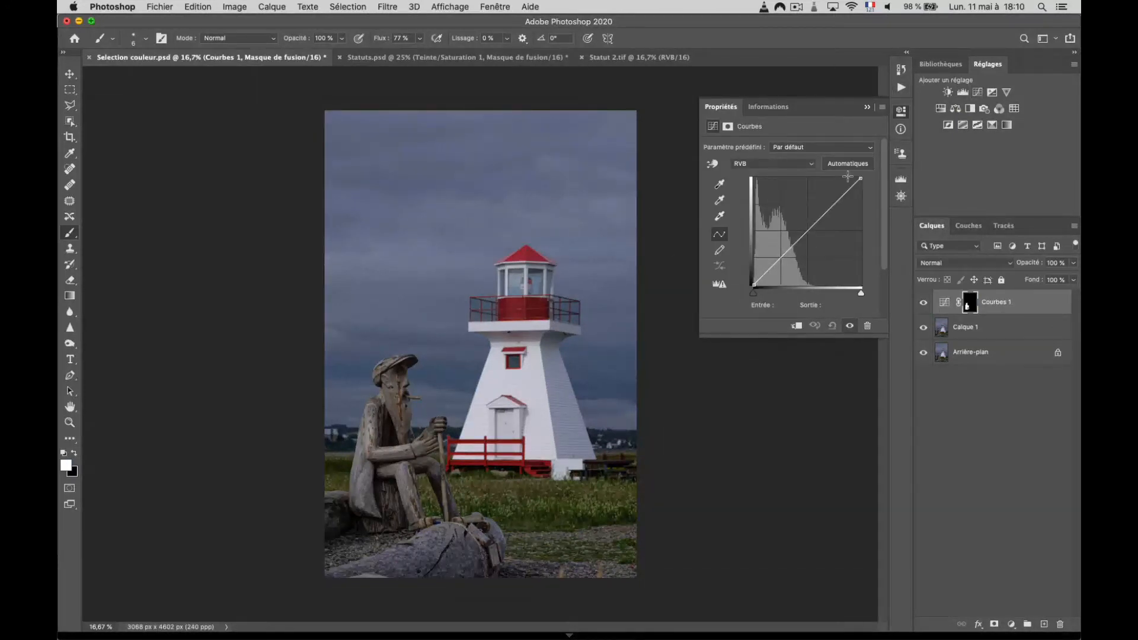
{"action": "left_click_drag", "start_coordinate": [809, 229], "coordinate": [797, 224]}
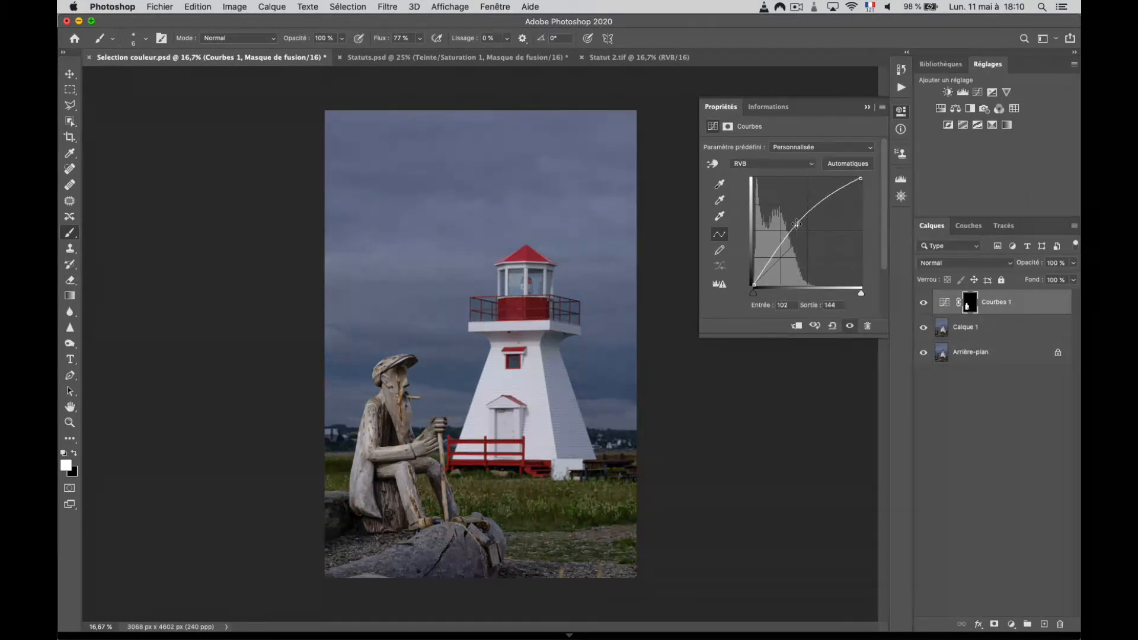
Activate the Curves layer's mask and make black the foreground colour for retouching the statue's beard edge at 200% zoom.
{"action": "key", "text": "super+plus"}
{"action": "key", "text": "super+plus"}
{"action": "key", "text": "super+plus"}
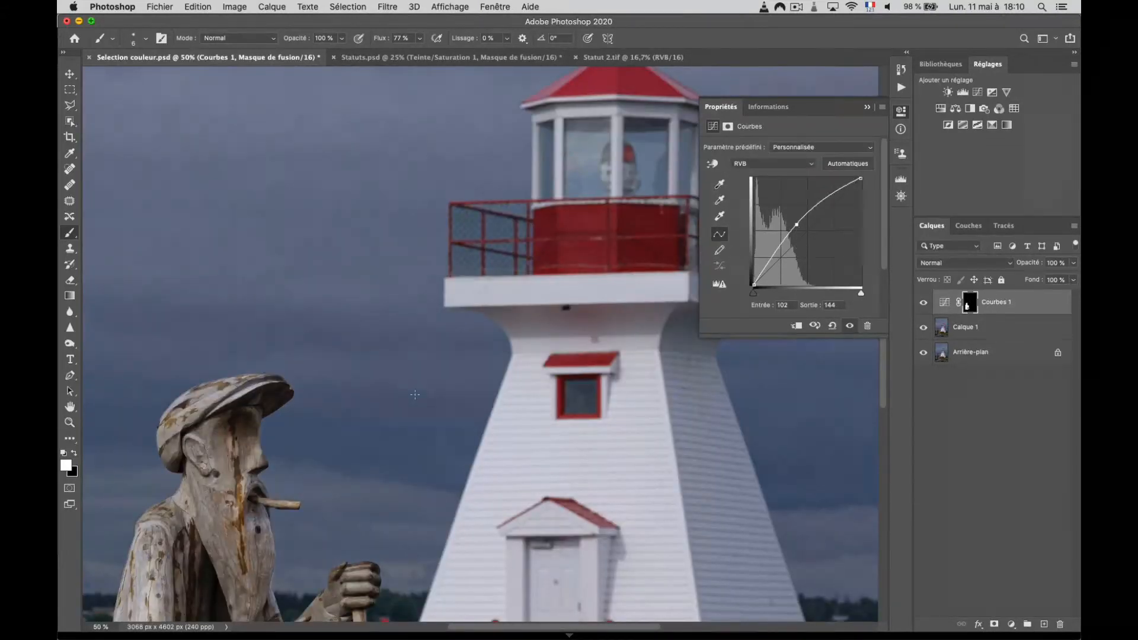
{"action": "scroll", "coordinate": [415, 395], "scroll_direction": "down", "scroll_amount": 5}
{"action": "scroll", "coordinate": [415, 394], "scroll_direction": "left", "scroll_amount": 5}
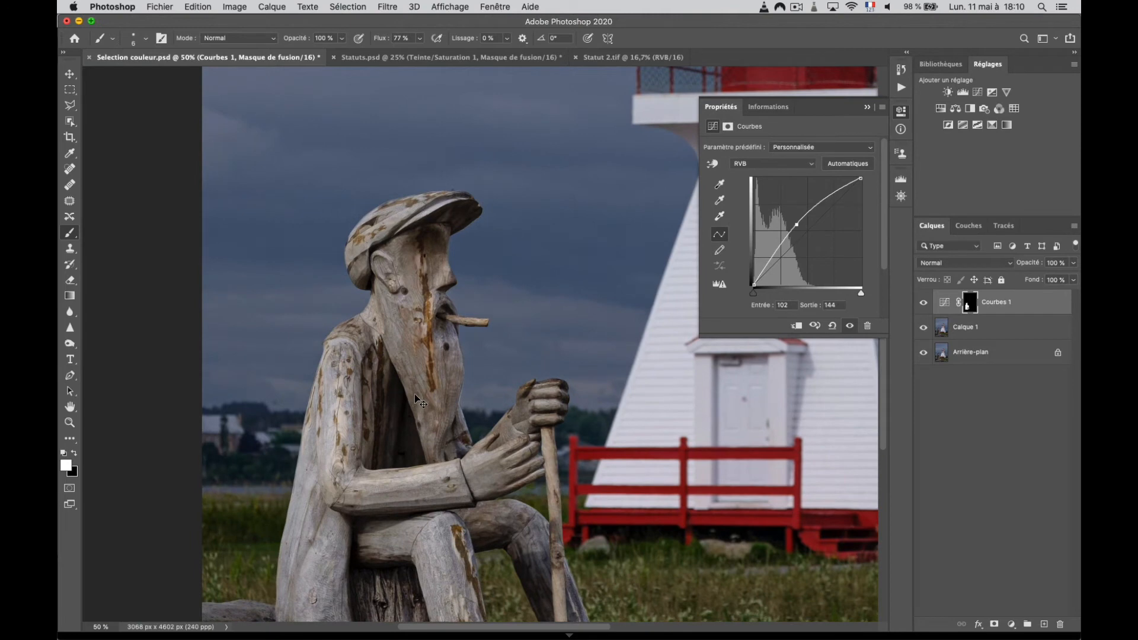
{"action": "key", "text": "super+plus"}
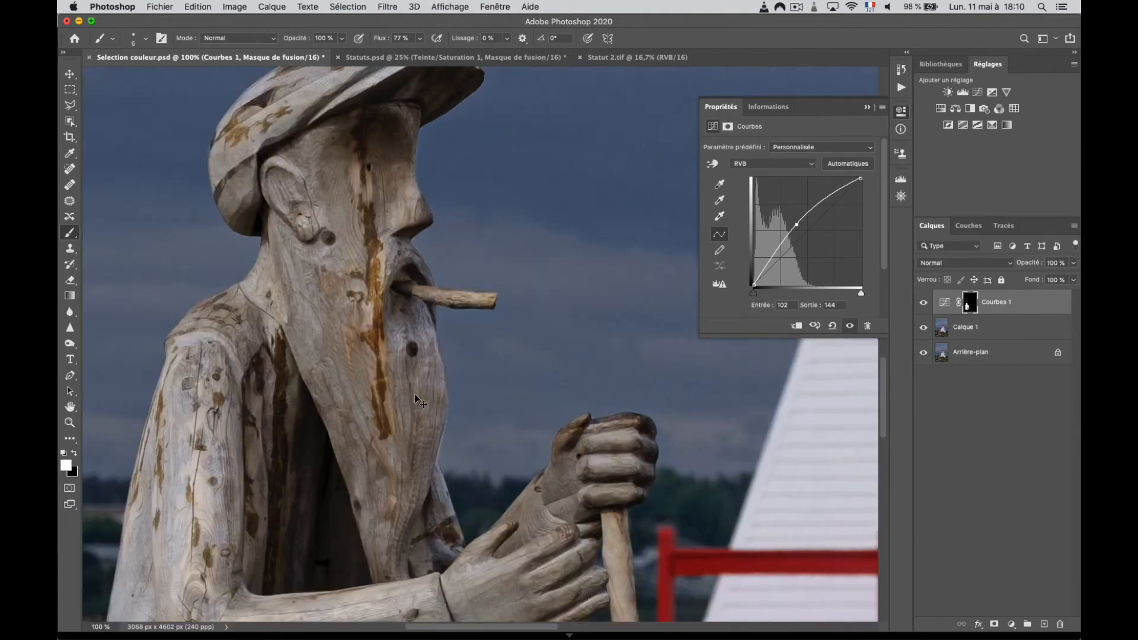
{"action": "key", "text": "super+plus"}
{"action": "scroll", "coordinate": [415, 394], "scroll_direction": "down", "scroll_amount": 5}
{"action": "scroll", "coordinate": [415, 394], "scroll_direction": "left", "scroll_amount": 4}
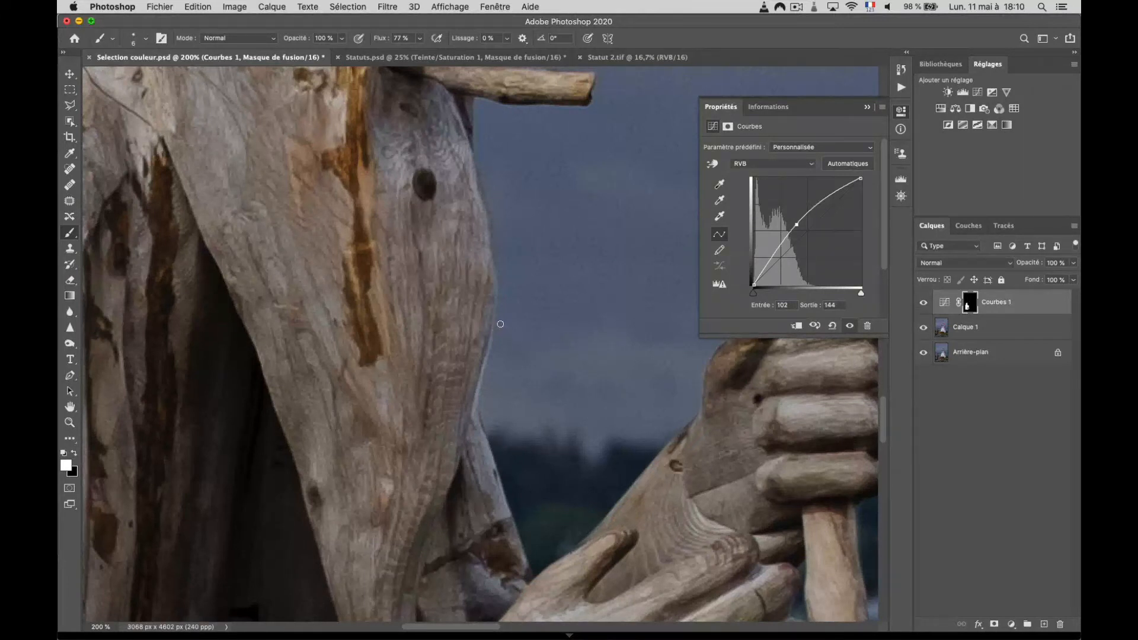
{"action": "left_click", "coordinate": [971, 303]}
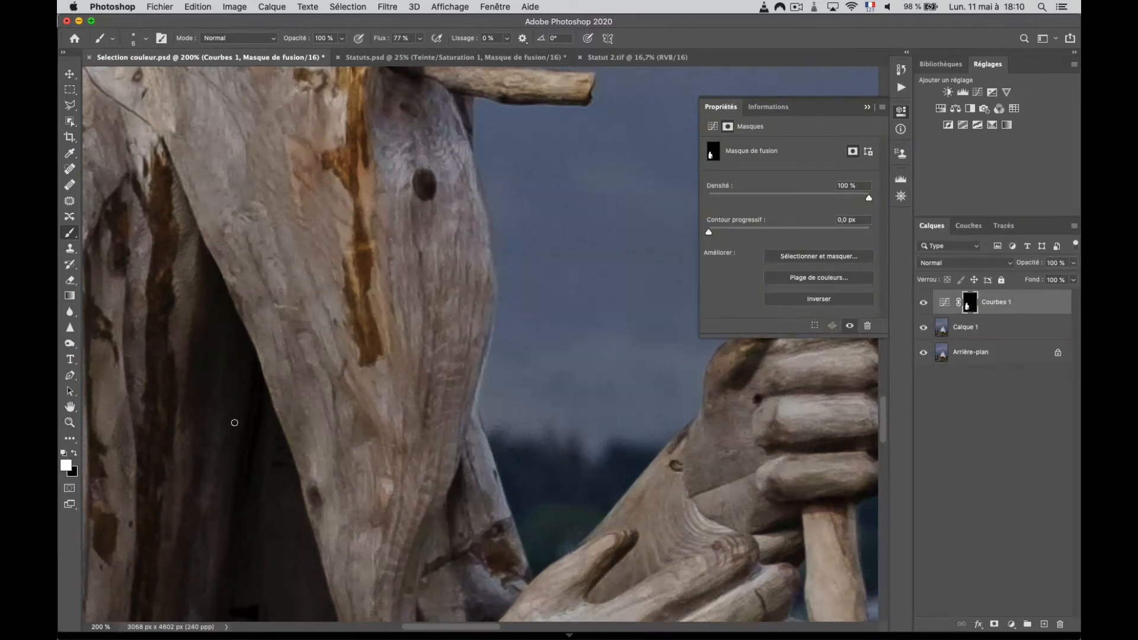
{"action": "key", "text": "x"}
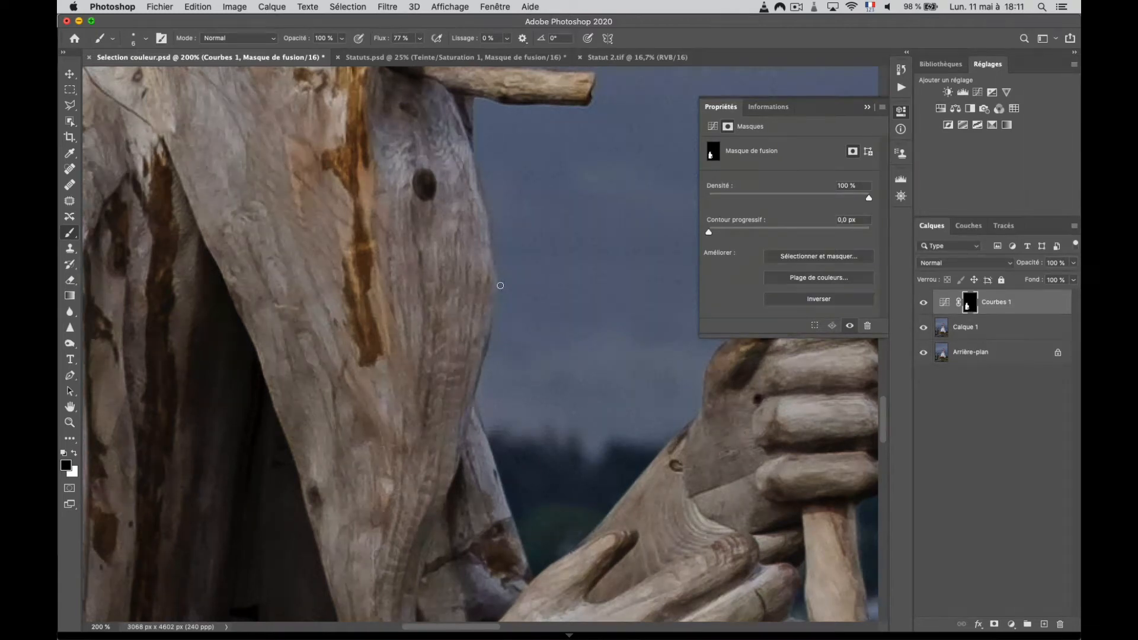
Examine the brightened statue's mask edges along the beard, nose, cap and cigar.
{"action": "scroll", "coordinate": [576, 246], "scroll_direction": "up", "scroll_amount": 10}
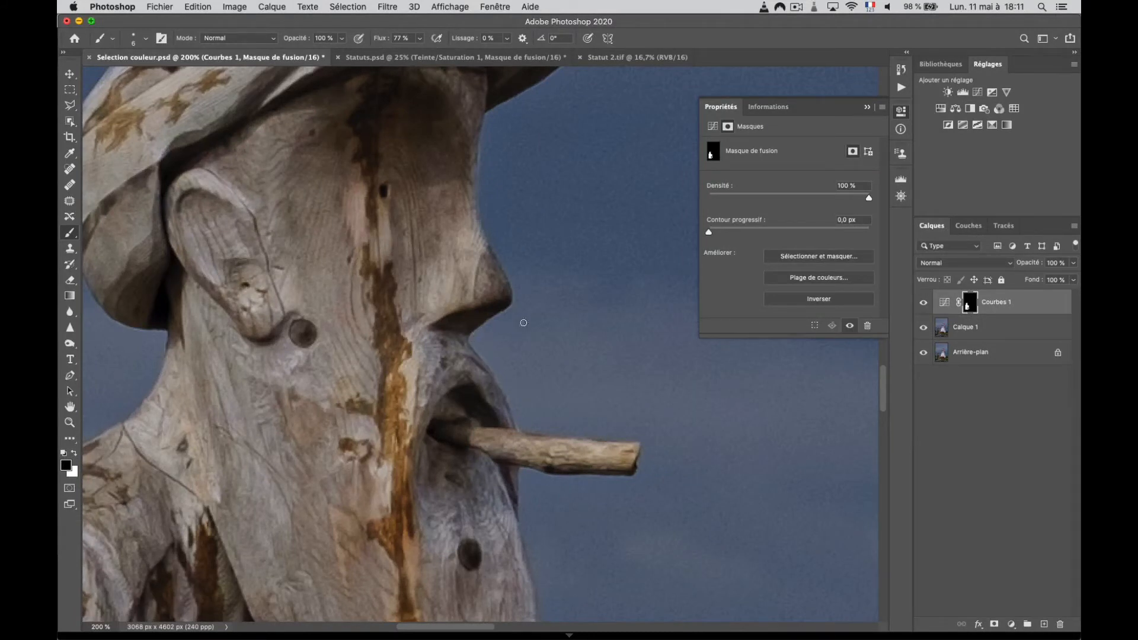
{"action": "scroll", "coordinate": [528, 321], "scroll_direction": "up", "scroll_amount": 4}
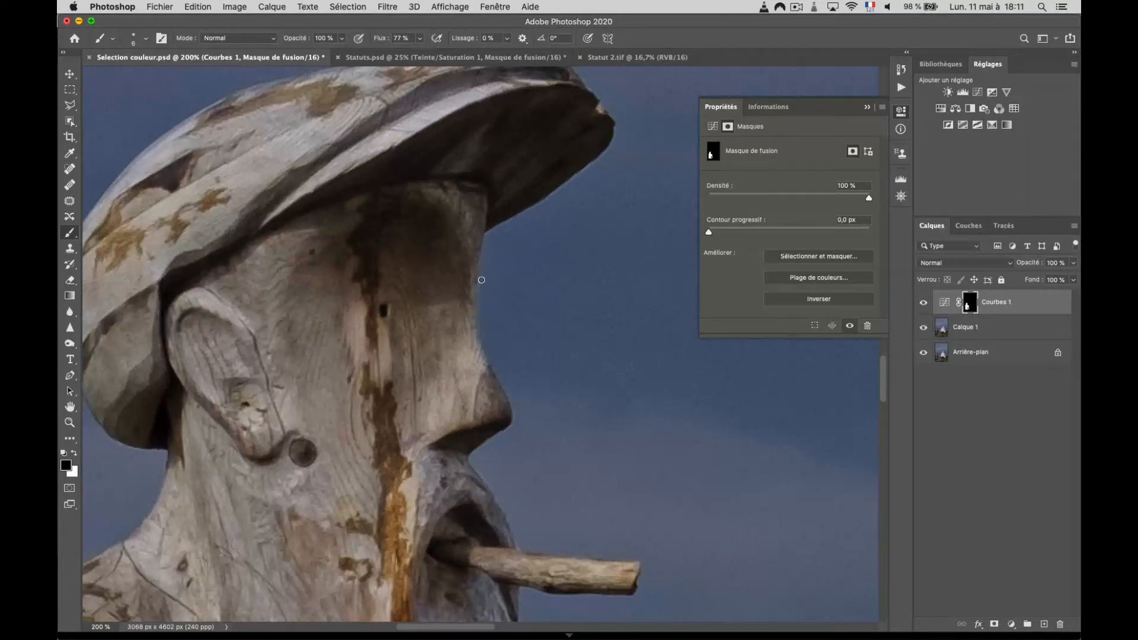
{"action": "scroll", "coordinate": [539, 345], "scroll_direction": "down", "scroll_amount": 2}
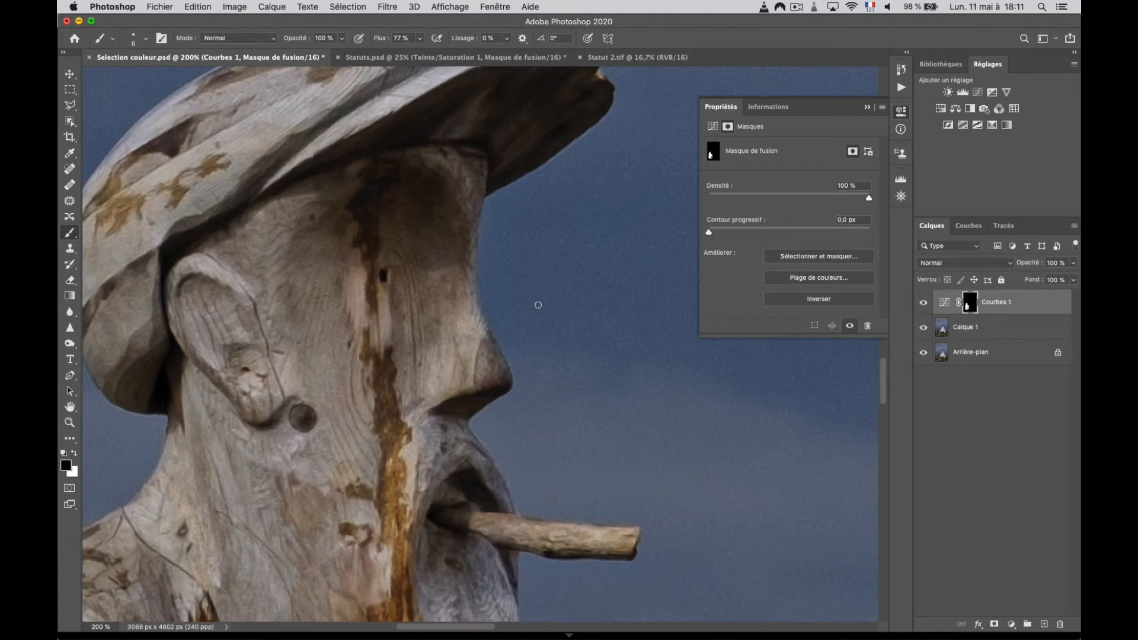
{"action": "scroll", "coordinate": [538, 305], "scroll_direction": "down", "scroll_amount": 10}
{"action": "scroll", "coordinate": [538, 305], "scroll_direction": "up", "scroll_amount": 5}
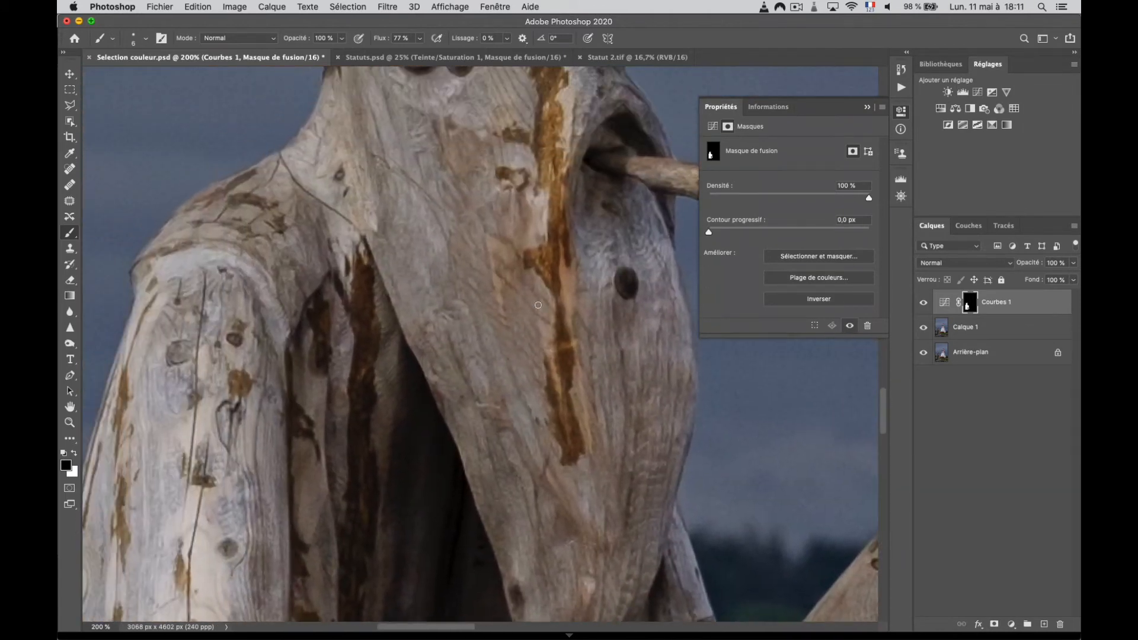
{"action": "scroll", "coordinate": [538, 304], "scroll_direction": "up", "scroll_amount": 10}
{"action": "scroll", "coordinate": [488, 471], "scroll_direction": "up", "scroll_amount": 5}
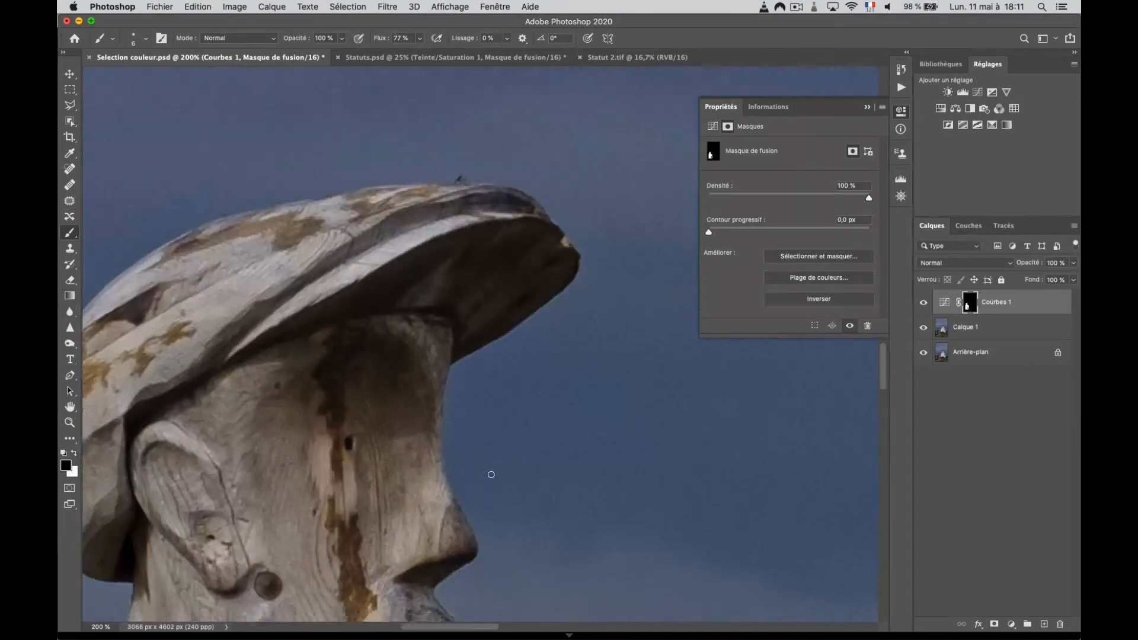
{"action": "scroll", "coordinate": [488, 472], "scroll_direction": "down", "scroll_amount": 7}
{"action": "scroll", "coordinate": [488, 471], "scroll_direction": "right", "scroll_amount": 9}
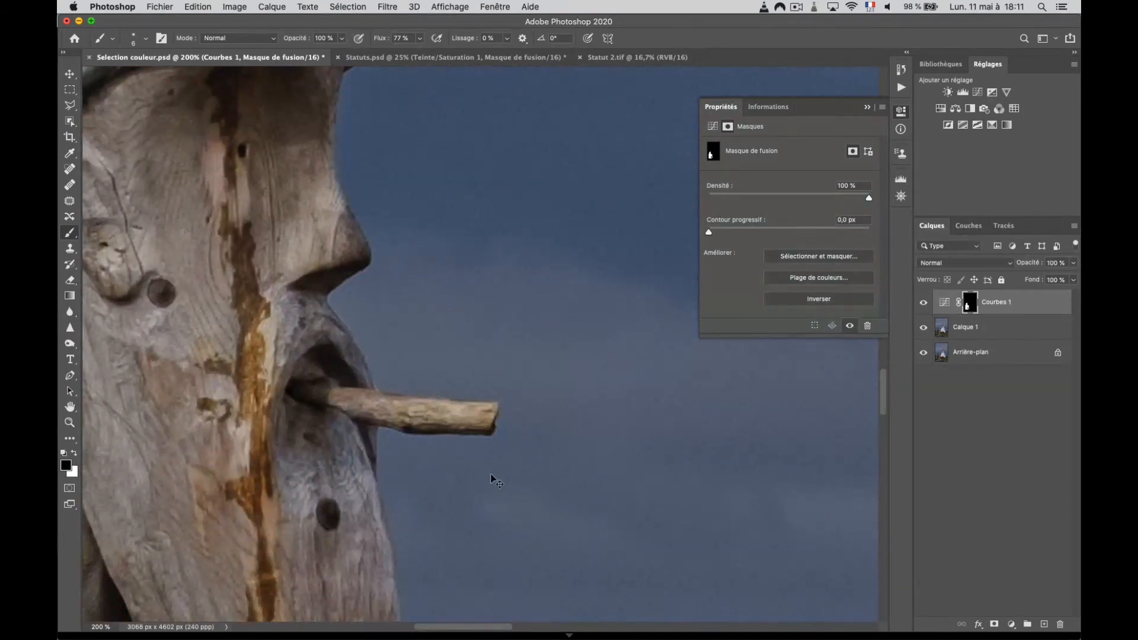
Activate the duplicate layer Calque 1 and start a Color Range selection on it.
{"action": "key", "text": "super+minus"}
{"action": "key", "text": "super+minus"}
{"action": "key", "text": "super+minus"}
{"action": "key", "text": "super+minus"}
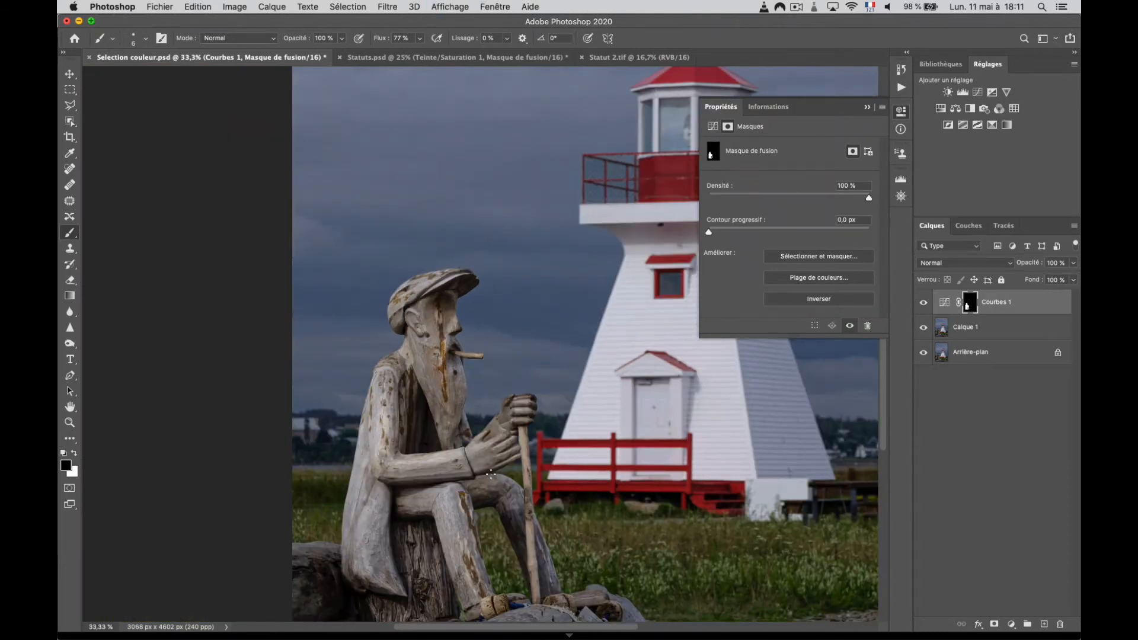
{"action": "scroll", "coordinate": [491, 474], "scroll_direction": "right", "scroll_amount": 6}
{"action": "scroll", "coordinate": [491, 474], "scroll_direction": "up", "scroll_amount": 5}
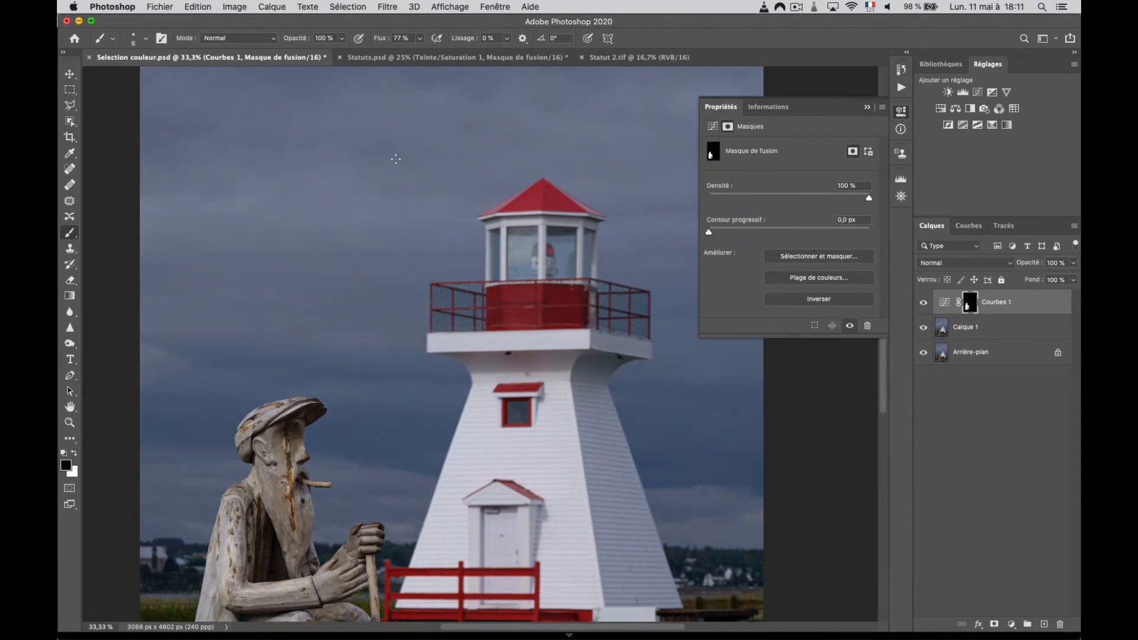
{"action": "left_click", "coordinate": [956, 327]}
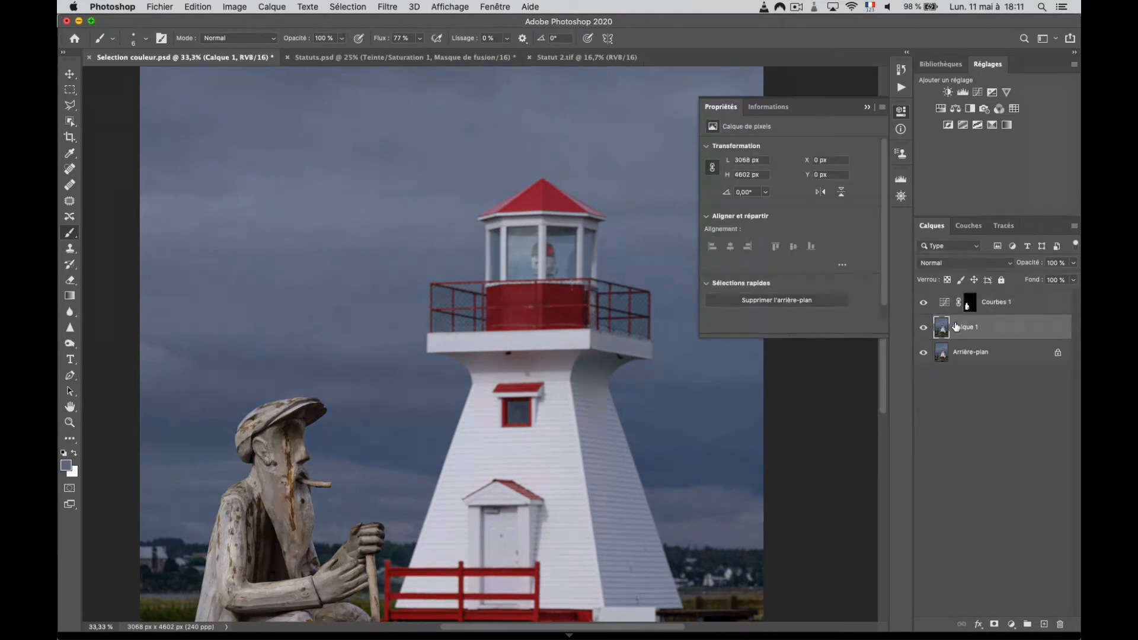
{"action": "left_click", "coordinate": [333, 7]}
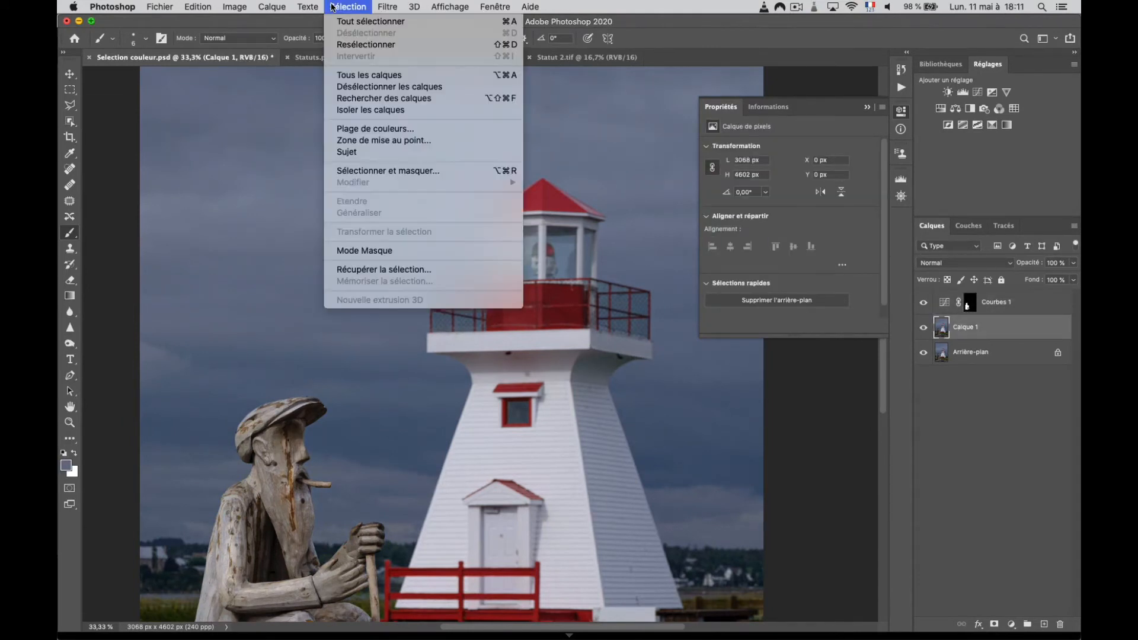
{"action": "left_click", "coordinate": [379, 127]}
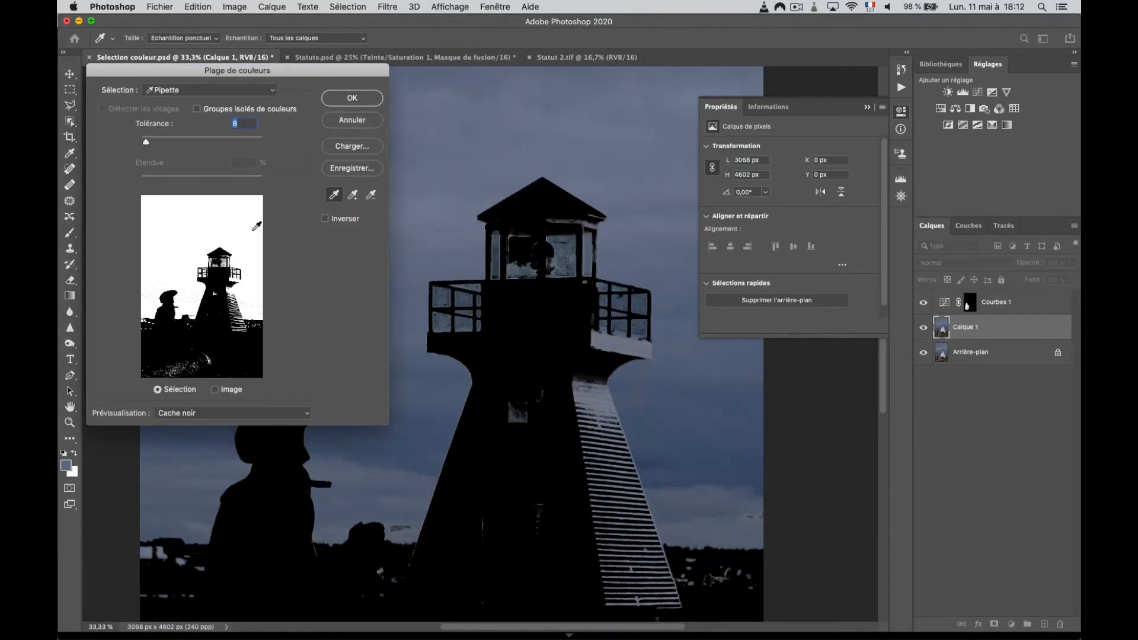
Set the Color Range tolerance to 7 and sample the blue-grey sky as the base colour.
{"action": "mouse_move", "coordinate": [147, 144]}
{"action": "left_mouse_down"}
{"action": "mouse_move", "coordinate": [165, 142]}
{"action": "mouse_move", "coordinate": [145, 142]}
{"action": "left_mouse_up"}
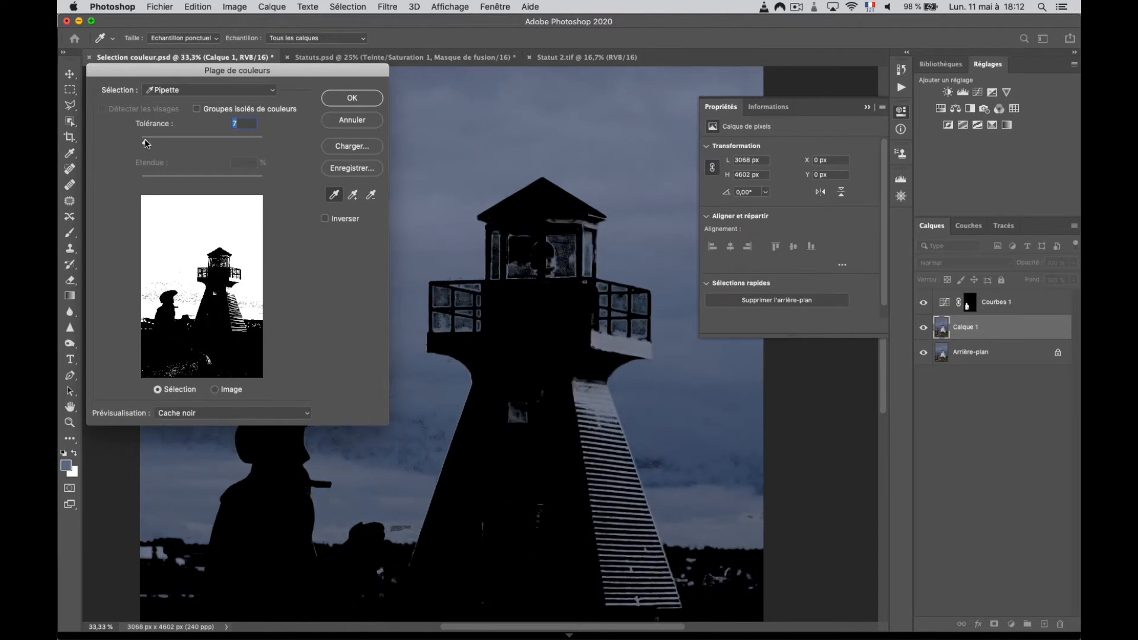
{"action": "left_click", "coordinate": [354, 196]}
{"action": "left_click", "coordinate": [333, 195]}
{"action": "left_click", "coordinate": [435, 162]}
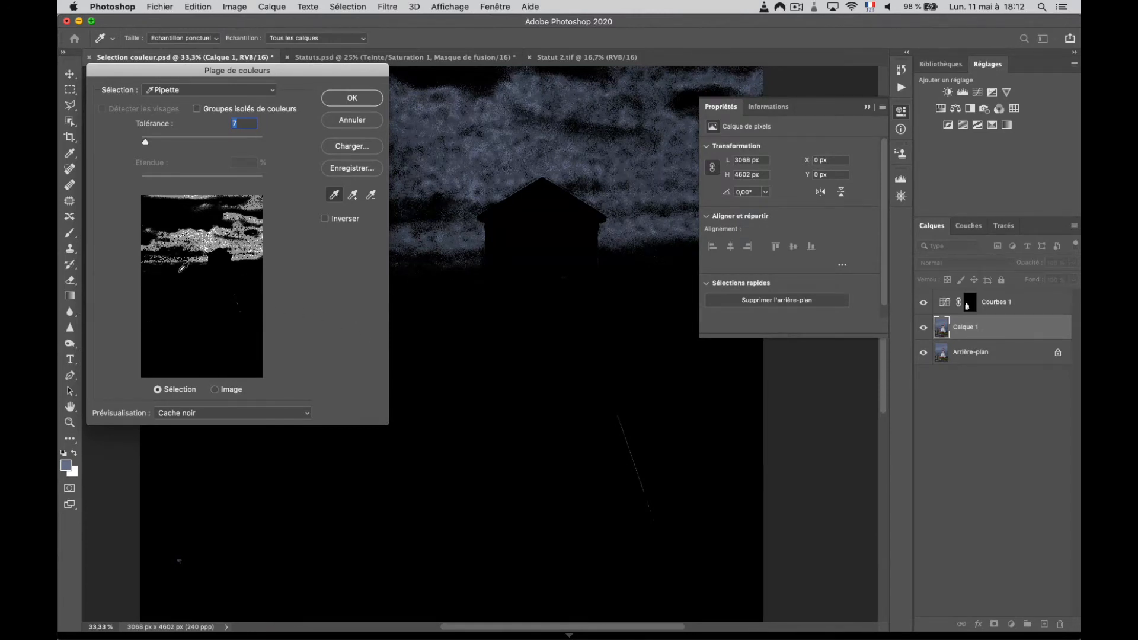
{"action": "left_click", "coordinate": [184, 267]}
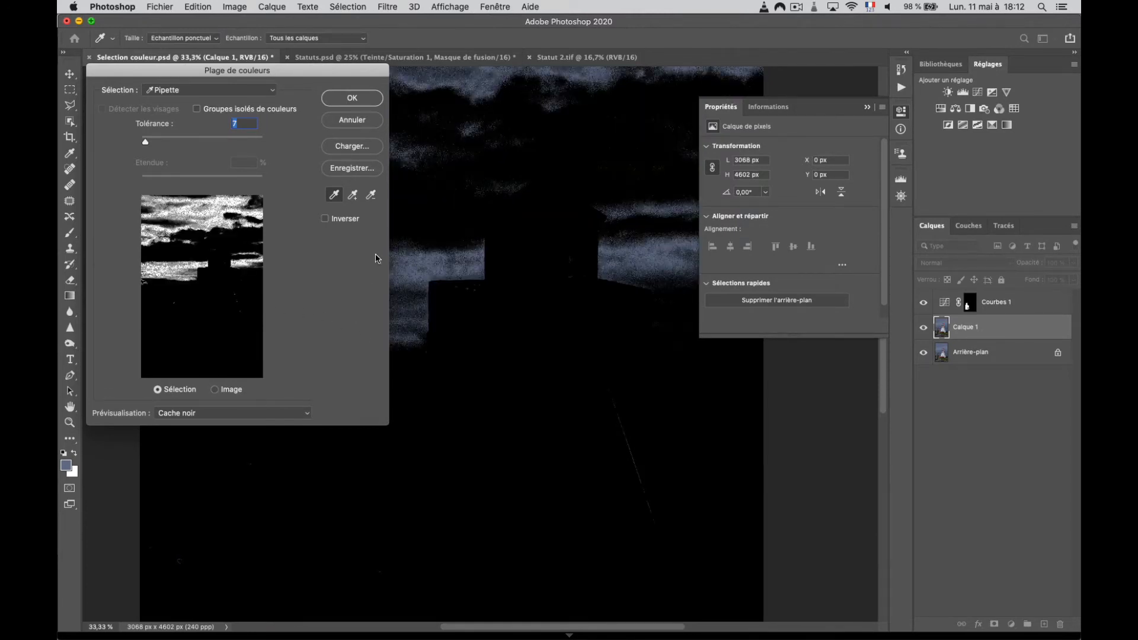
Add the remaining sky tones to the Color Range sample, set the tolerance to 21 and create the selection.
{"action": "left_click", "coordinate": [355, 196]}
{"action": "left_click_drag", "start_coordinate": [154, 143], "coordinate": [165, 144]}
{"action": "left_click_drag", "start_coordinate": [159, 75], "coordinate": [715, 121]}
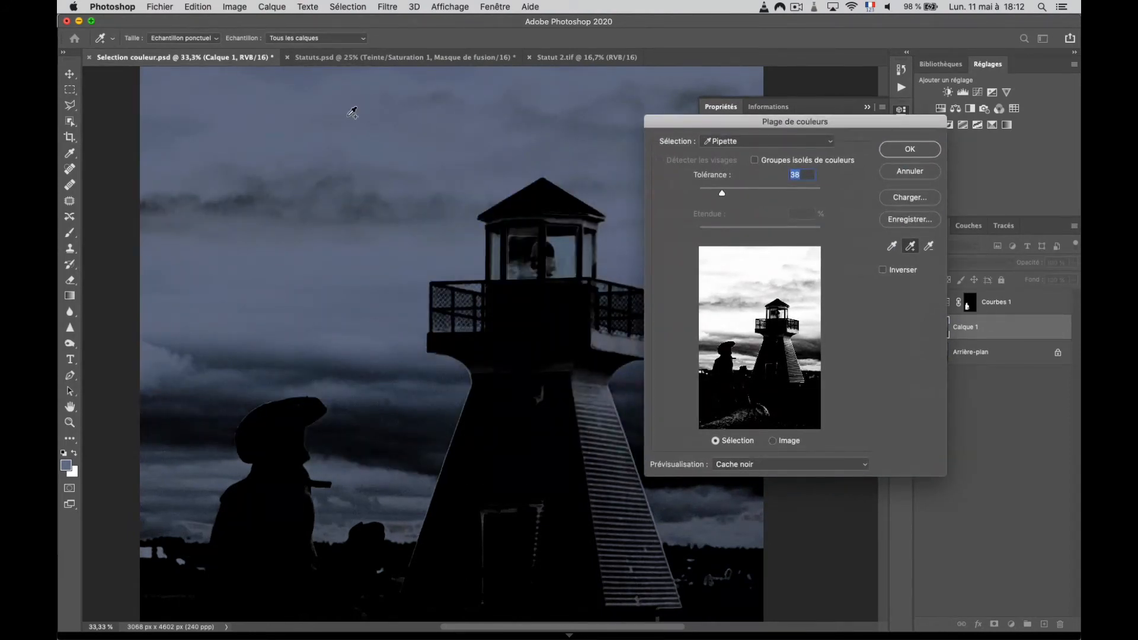
{"action": "mouse_move", "coordinate": [352, 113]}
{"action": "left_mouse_down"}
{"action": "mouse_move", "coordinate": [376, 308]}
{"action": "mouse_move", "coordinate": [379, 296]}
{"action": "left_mouse_up"}
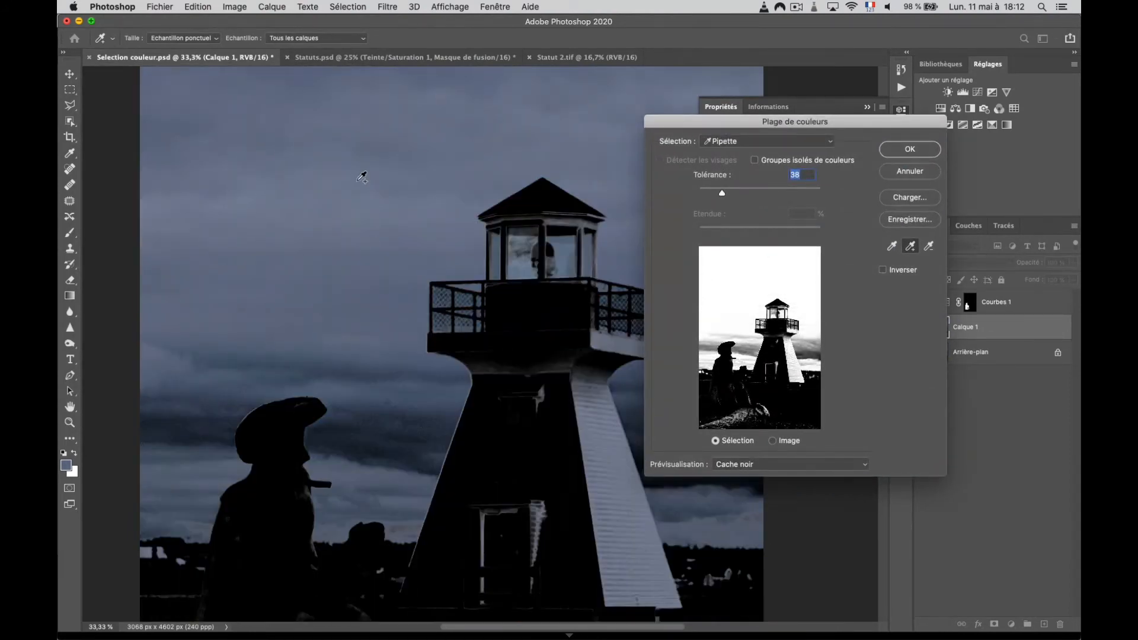
{"action": "left_click", "coordinate": [748, 360]}
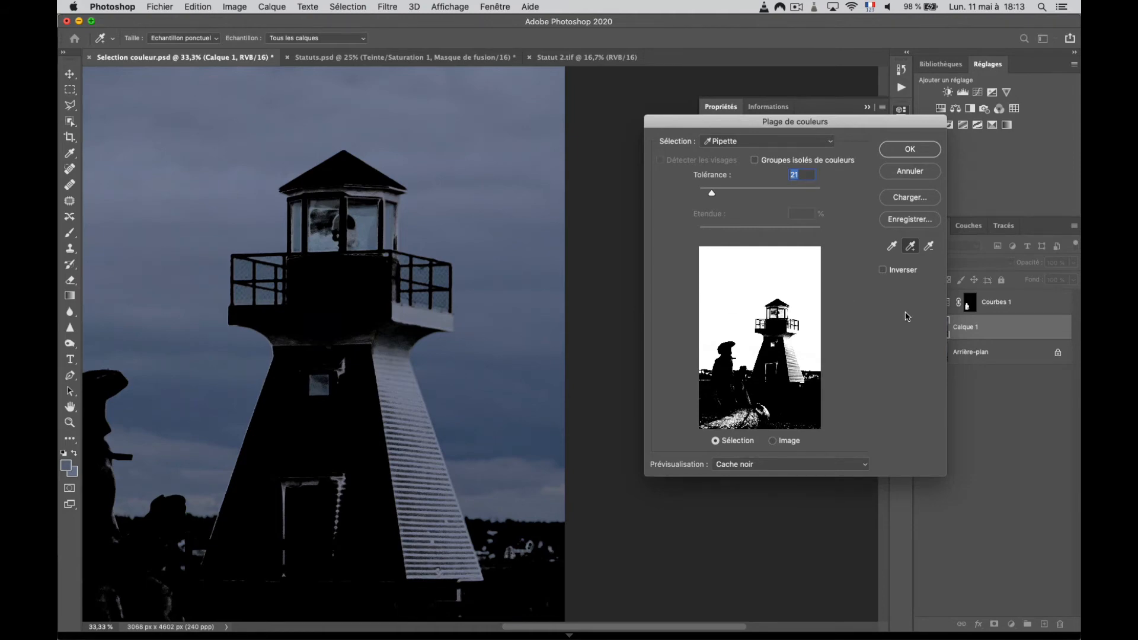
{"action": "left_click", "coordinate": [896, 150]}
{"action": "key", "text": "b"}
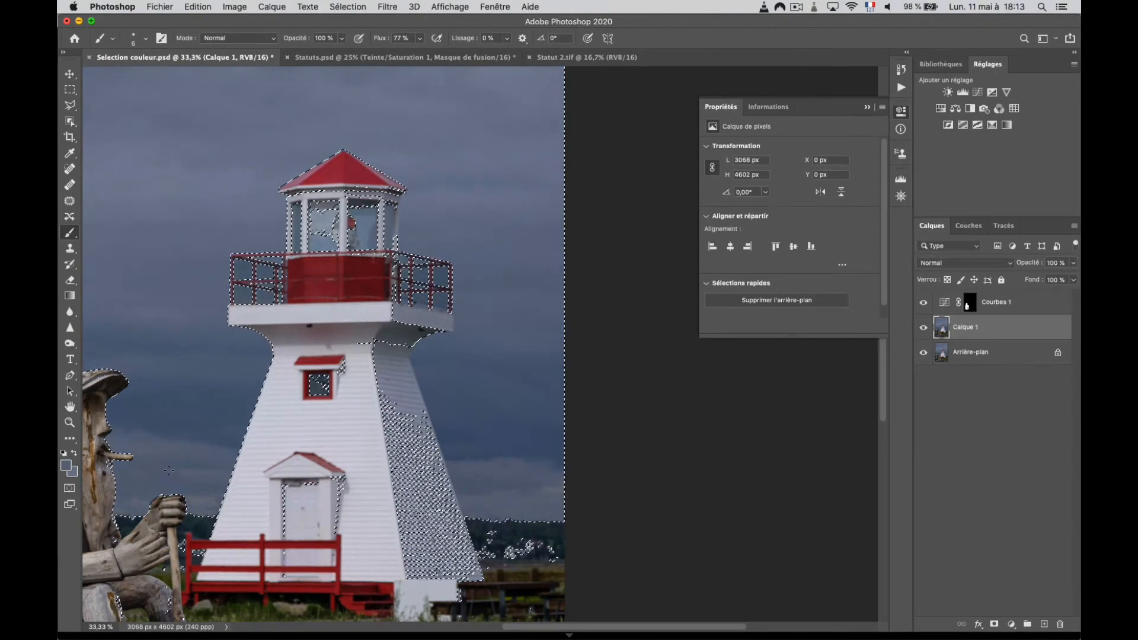
Subtract everything below the horizon from the sky selection with the freehand Lasso, including the specks on the foreground log and gravel.
{"action": "scroll", "coordinate": [451, 344], "scroll_direction": "left", "scroll_amount": 6}
{"action": "scroll", "coordinate": [451, 344], "scroll_direction": "down", "scroll_amount": 5}
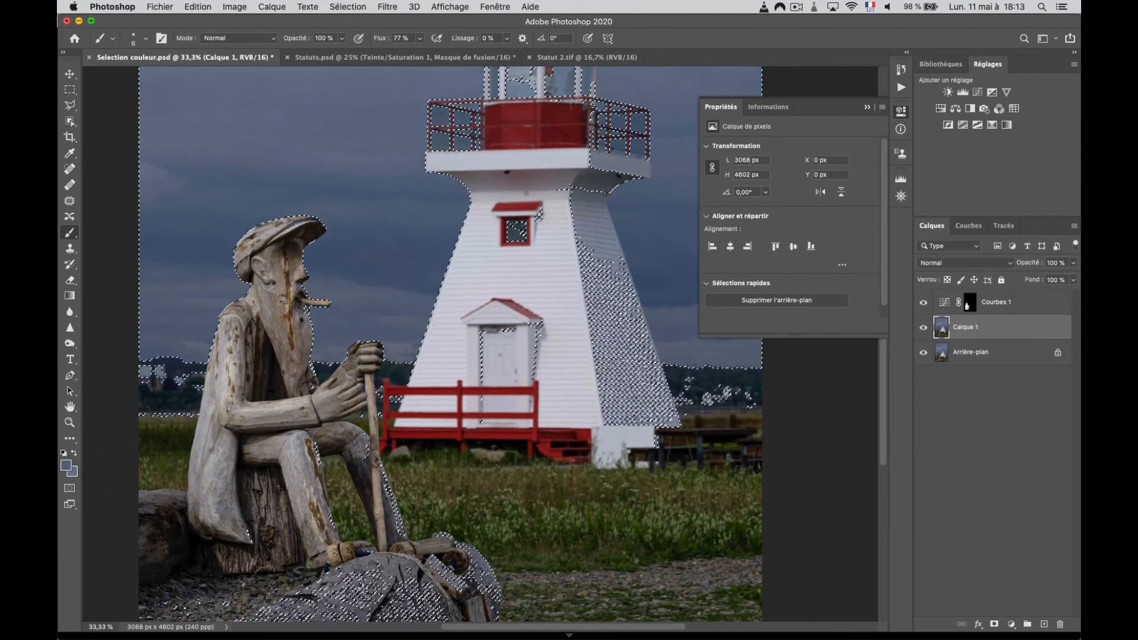
{"action": "left_click", "coordinate": [70, 107]}
{"action": "right_click", "coordinate": [68, 110]}
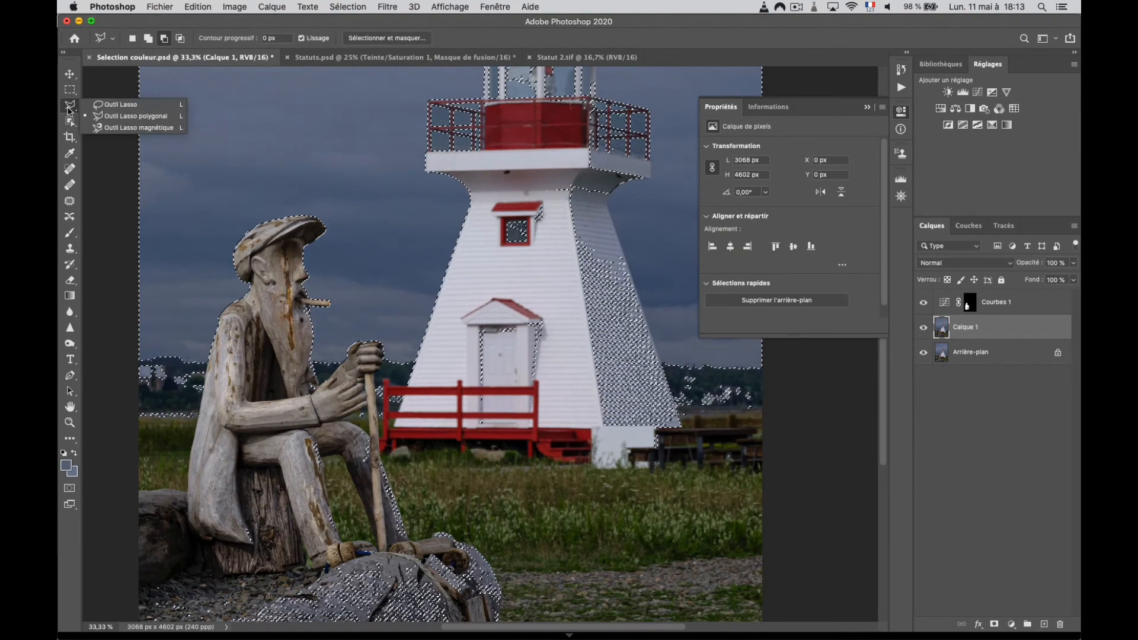
{"action": "left_click", "coordinate": [123, 106]}
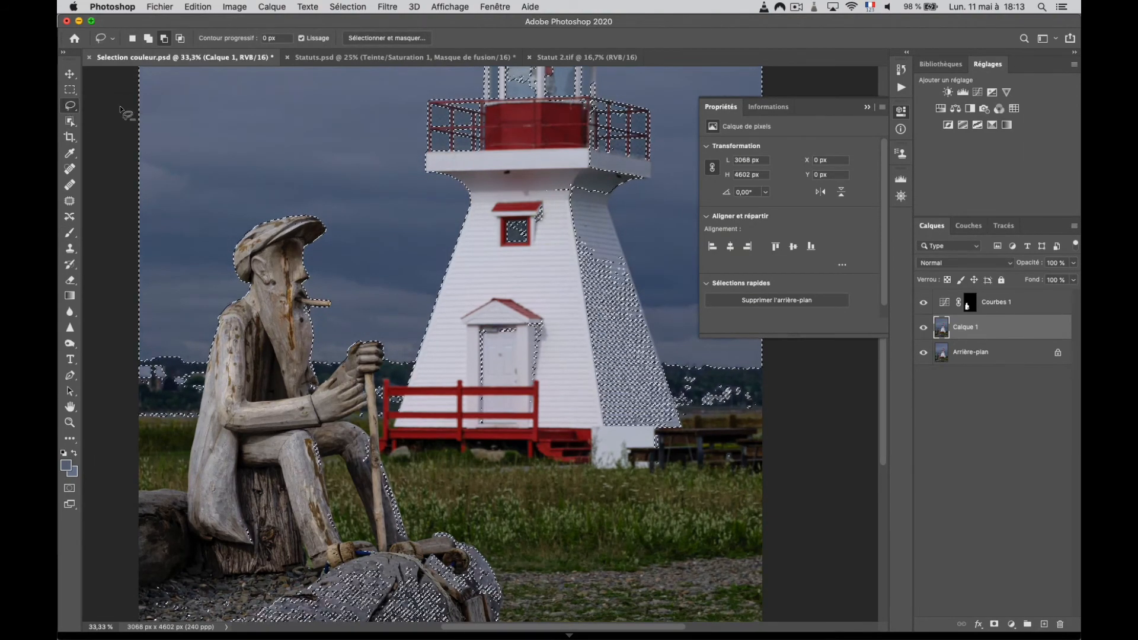
{"action": "left_click", "coordinate": [164, 40]}
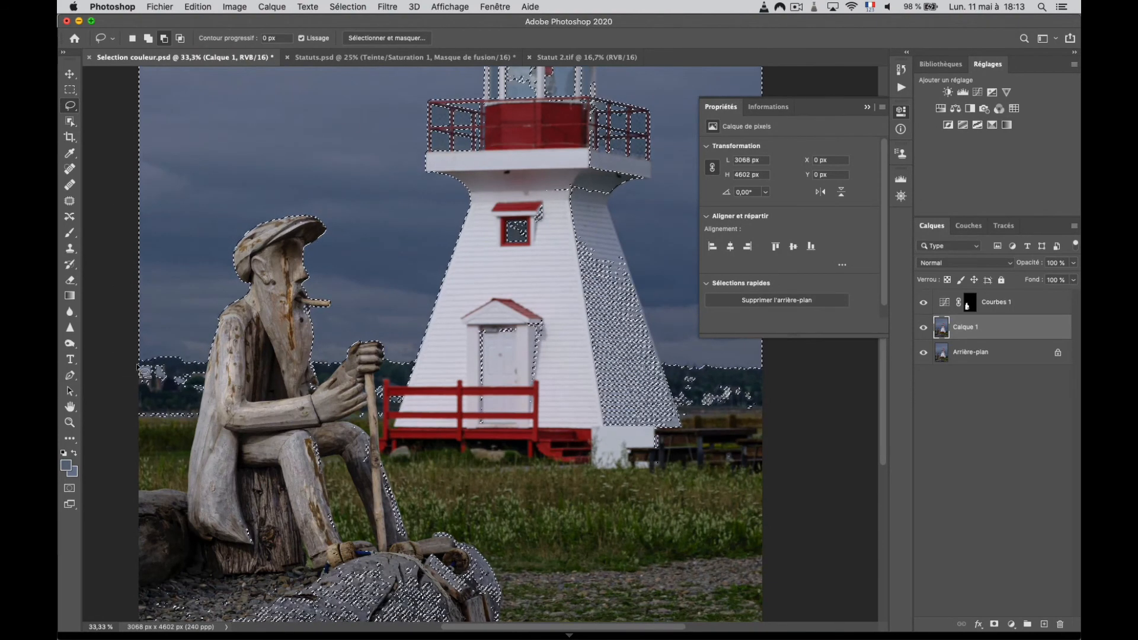
{"action": "mouse_move", "coordinate": [142, 365]}
{"action": "left_mouse_down"}
{"action": "mouse_move", "coordinate": [197, 379]}
{"action": "mouse_move", "coordinate": [535, 378]}
{"action": "left_mouse_up"}
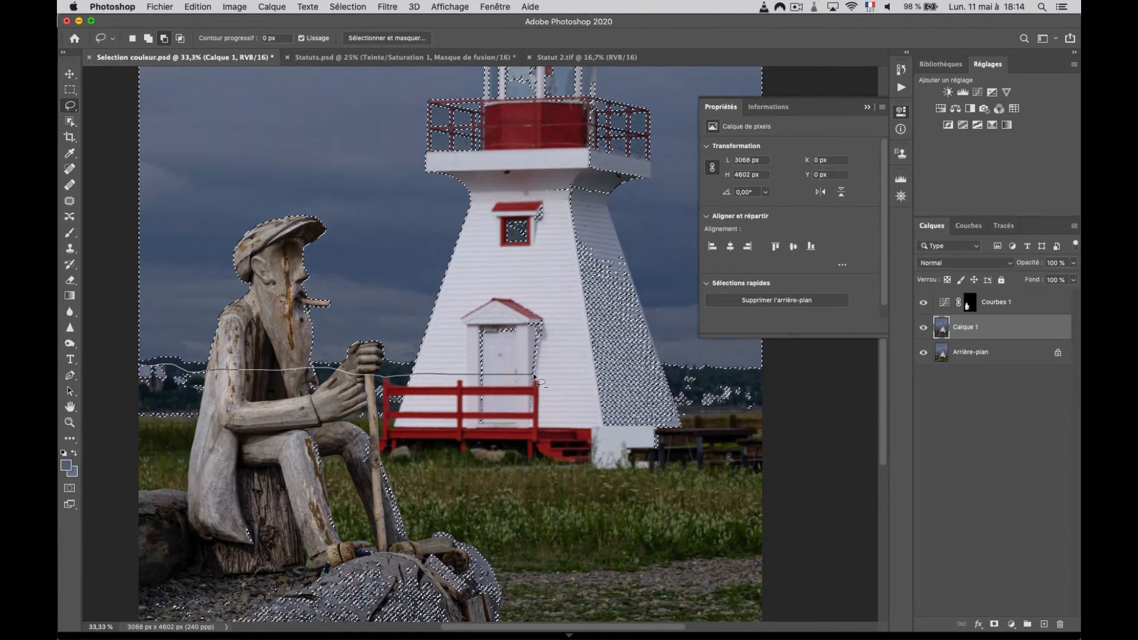
{"action": "mouse_move", "coordinate": [666, 374]}
{"action": "left_mouse_down"}
{"action": "mouse_move", "coordinate": [798, 381]}
{"action": "mouse_move", "coordinate": [816, 408]}
{"action": "mouse_move", "coordinate": [817, 618]}
{"action": "left_mouse_up"}
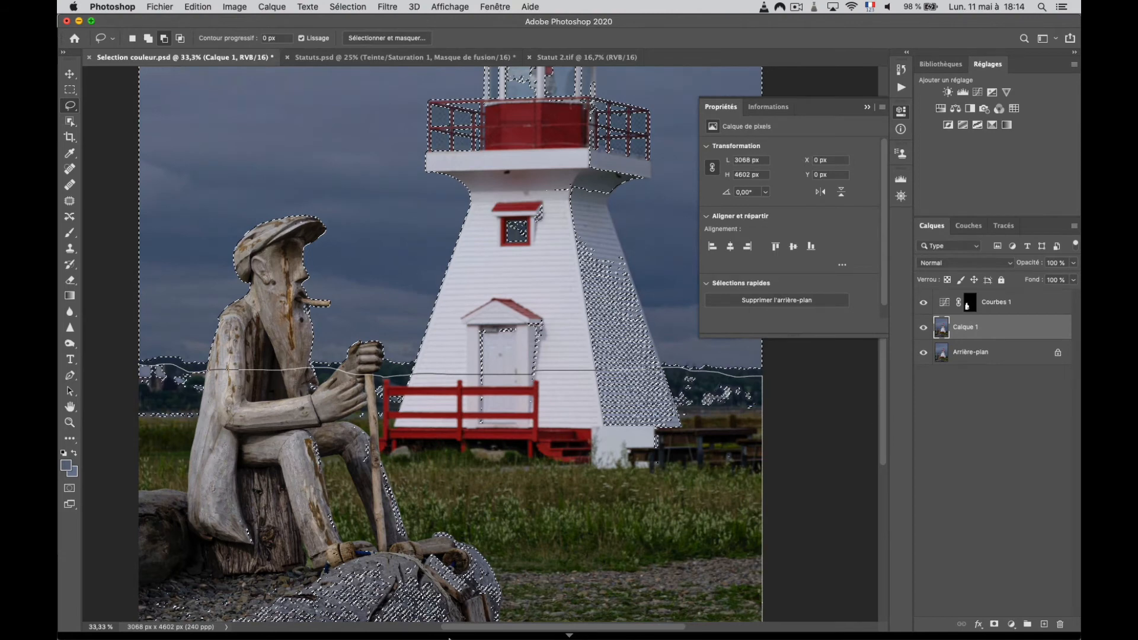
{"action": "left_click_drag", "start_coordinate": [115, 635], "coordinate": [136, 370]}
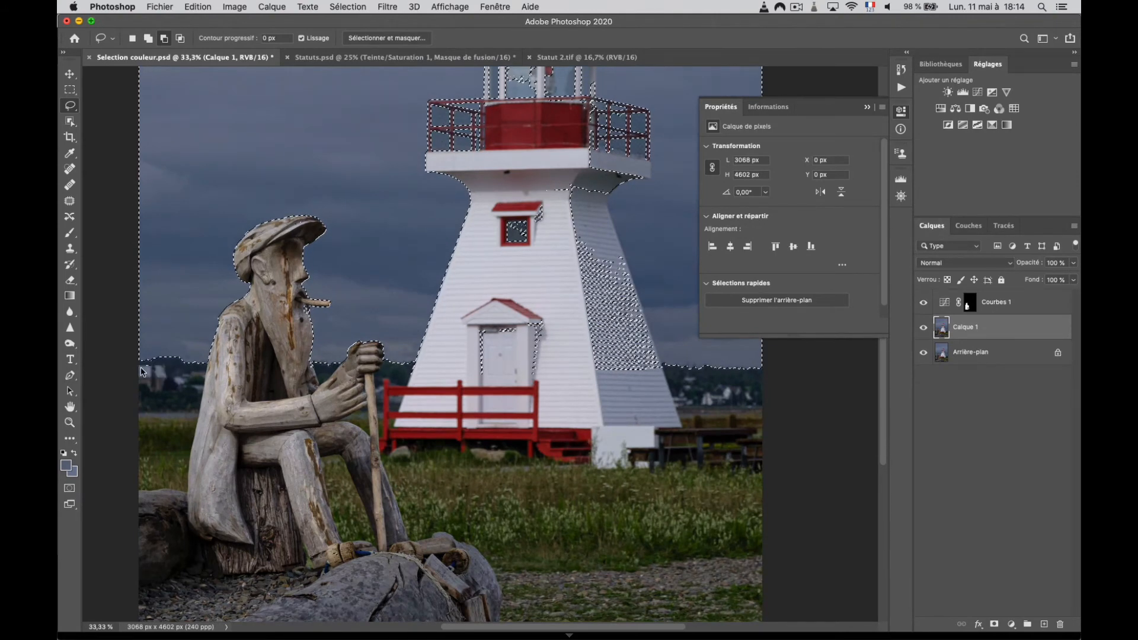
{"action": "scroll", "coordinate": [233, 480], "scroll_direction": "down", "scroll_amount": 10}
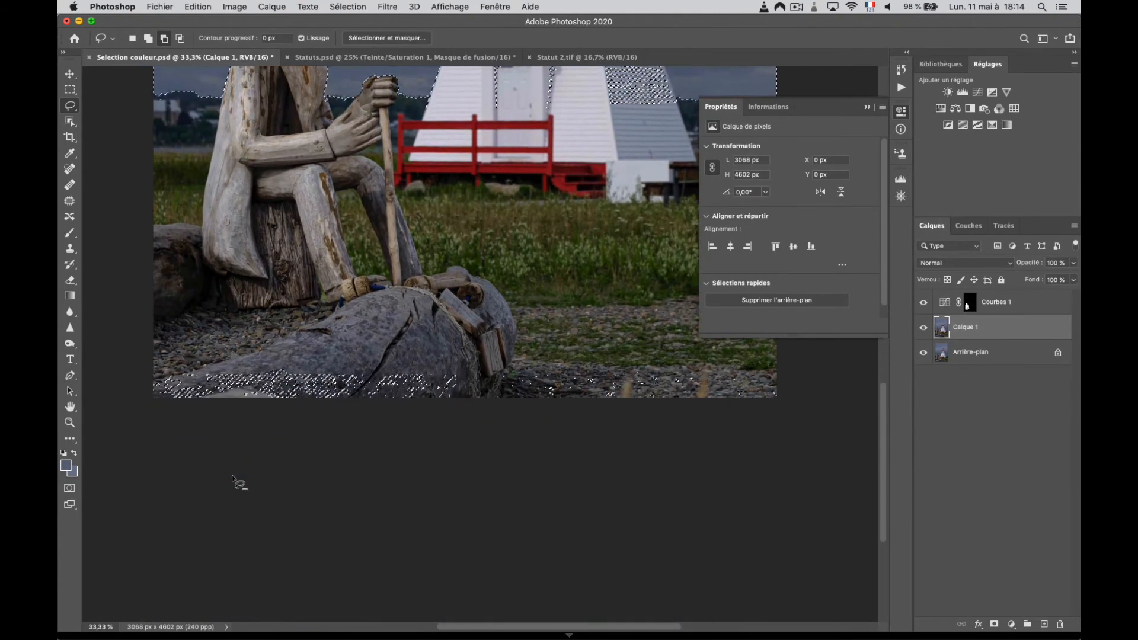
{"action": "mouse_move", "coordinate": [142, 319]}
{"action": "left_mouse_down"}
{"action": "mouse_move", "coordinate": [436, 366]}
{"action": "mouse_move", "coordinate": [619, 377]}
{"action": "mouse_move", "coordinate": [825, 357]}
{"action": "mouse_move", "coordinate": [808, 449]}
{"action": "mouse_move", "coordinate": [357, 486]}
{"action": "mouse_move", "coordinate": [205, 450]}
{"action": "mouse_move", "coordinate": [184, 405]}
{"action": "mouse_move", "coordinate": [129, 388]}
{"action": "mouse_move", "coordinate": [142, 332]}
{"action": "left_mouse_up"}
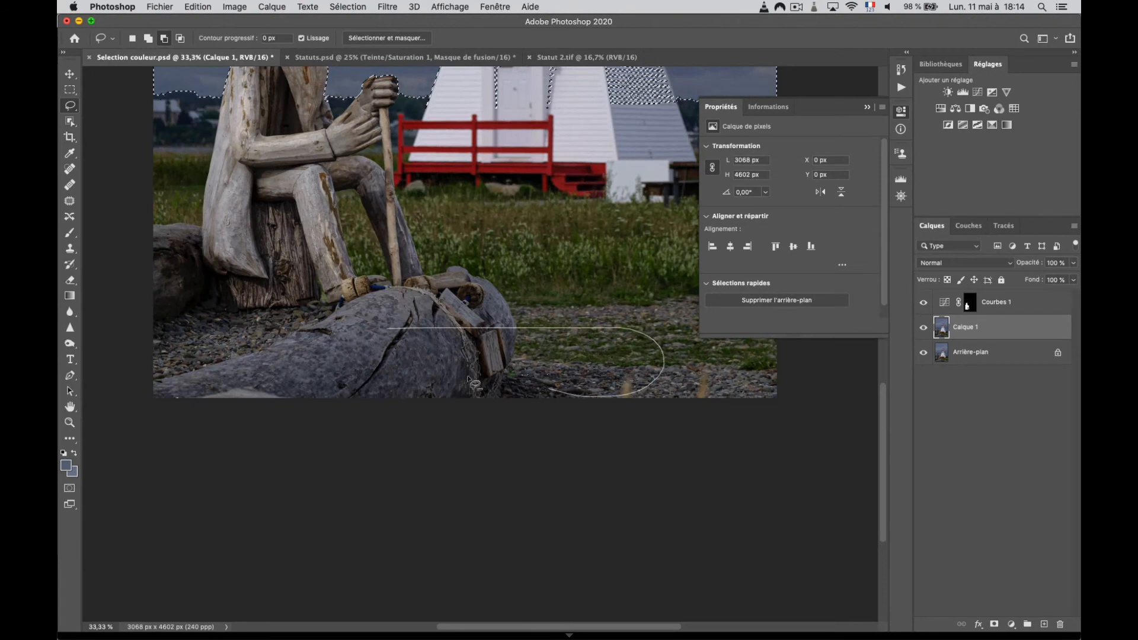
Subtract the lighthouse's small window, door and inner part of the tower's shaded side from the selection with the freehand Lasso.
{"action": "scroll", "coordinate": [507, 342], "scroll_direction": "up", "scroll_amount": 3}
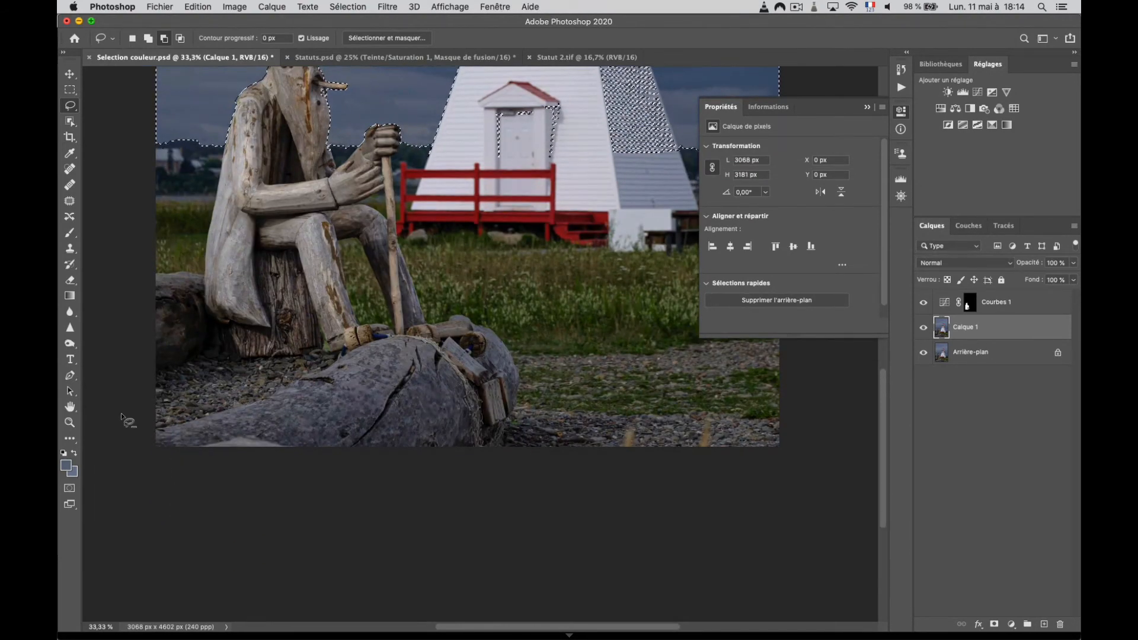
{"action": "scroll", "coordinate": [156, 405], "scroll_direction": "up", "scroll_amount": 10}
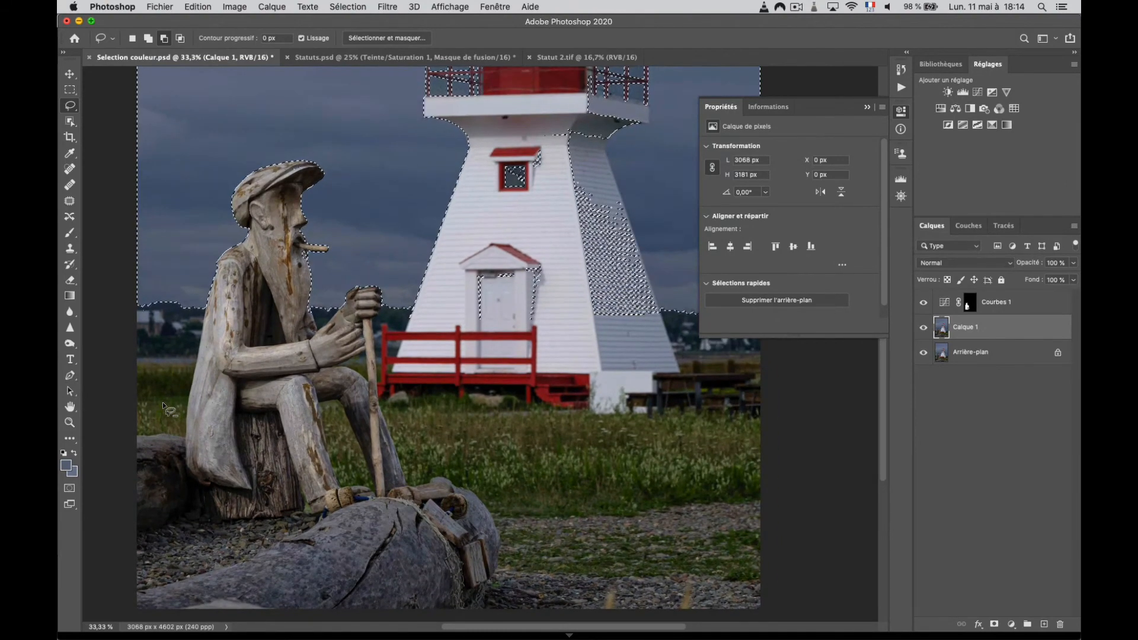
{"action": "scroll", "coordinate": [162, 402], "scroll_direction": "up", "scroll_amount": 10}
{"action": "scroll", "coordinate": [162, 402], "scroll_direction": "right", "scroll_amount": 5}
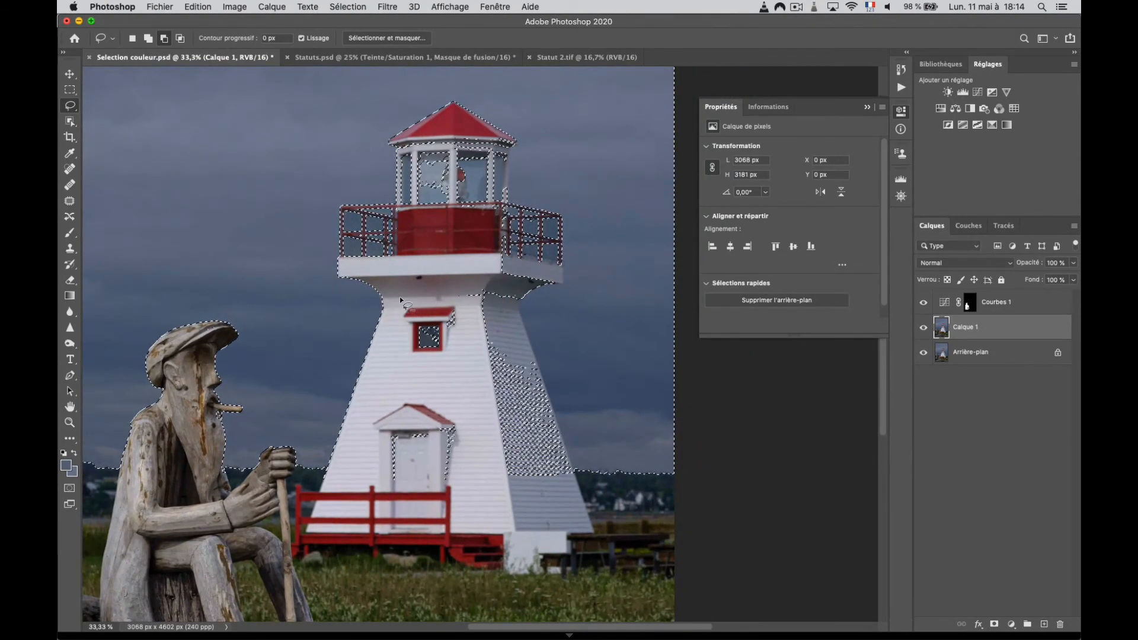
{"action": "mouse_move", "coordinate": [396, 287]}
{"action": "left_mouse_down"}
{"action": "mouse_move", "coordinate": [372, 507]}
{"action": "mouse_move", "coordinate": [420, 534]}
{"action": "mouse_move", "coordinate": [499, 530]}
{"action": "mouse_move", "coordinate": [540, 441]}
{"action": "left_mouse_up"}
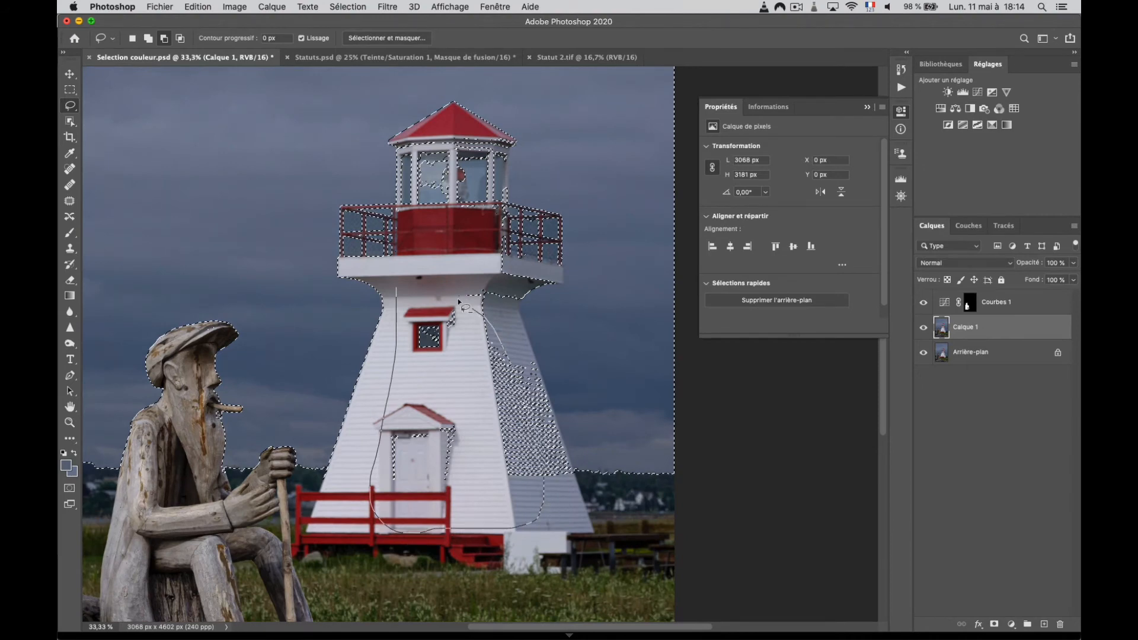
{"action": "left_click_drag", "start_coordinate": [458, 298], "coordinate": [395, 287]}
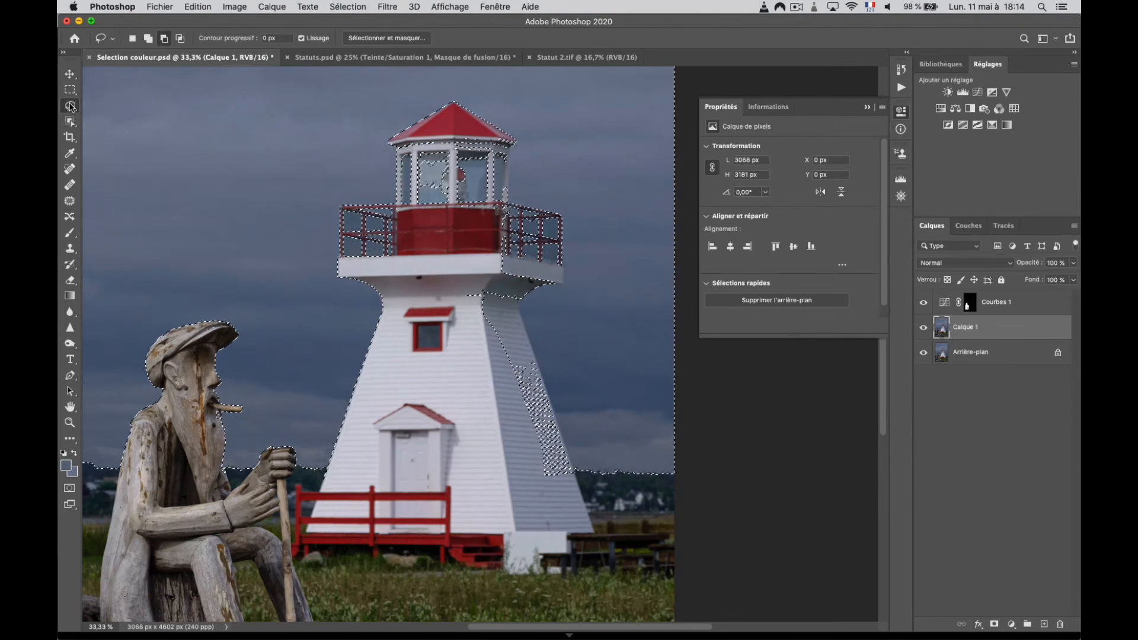
Subtract the rest of the tower's shaded side with the Polygonal Lasso, following its straight outer edge against the sky.
{"action": "right_click", "coordinate": [71, 106]}
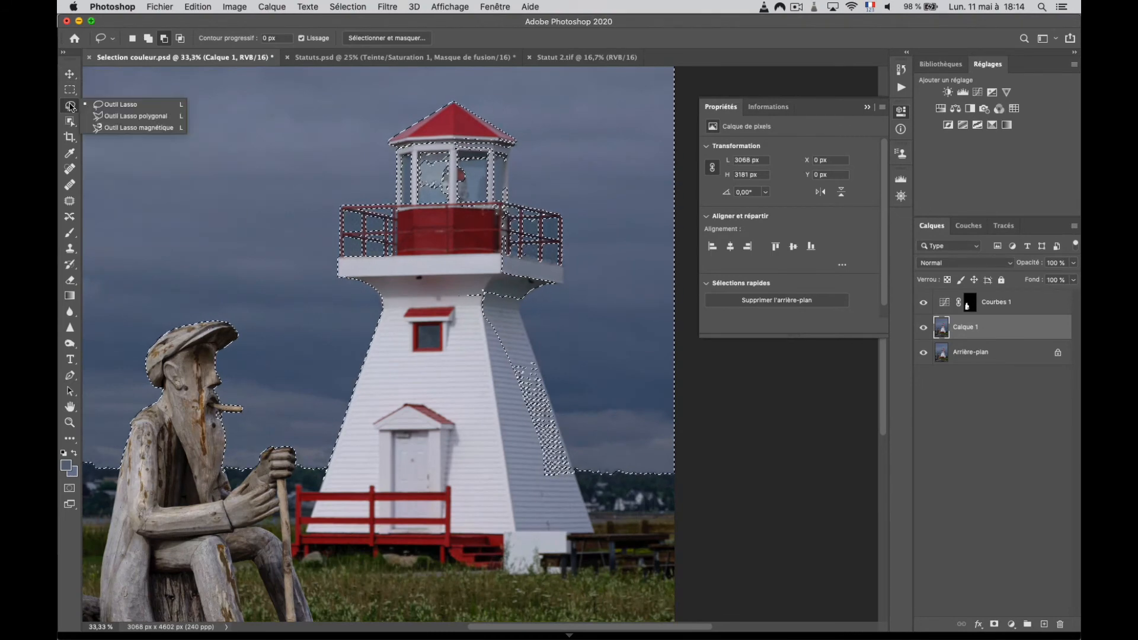
{"action": "left_click", "coordinate": [122, 118]}
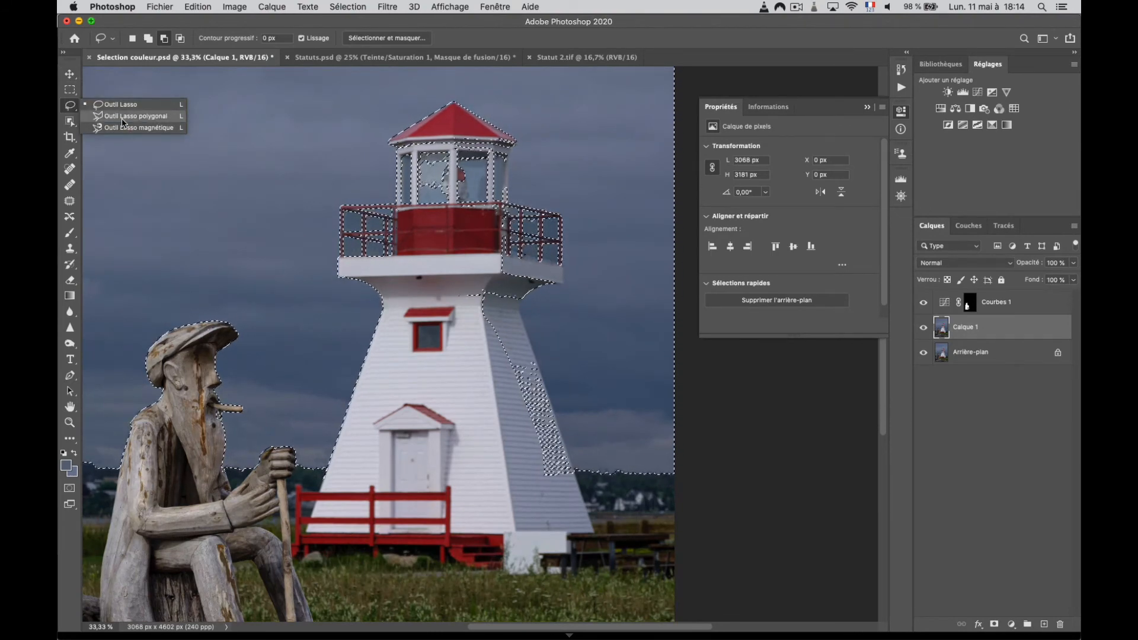
{"action": "left_click", "coordinate": [520, 319]}
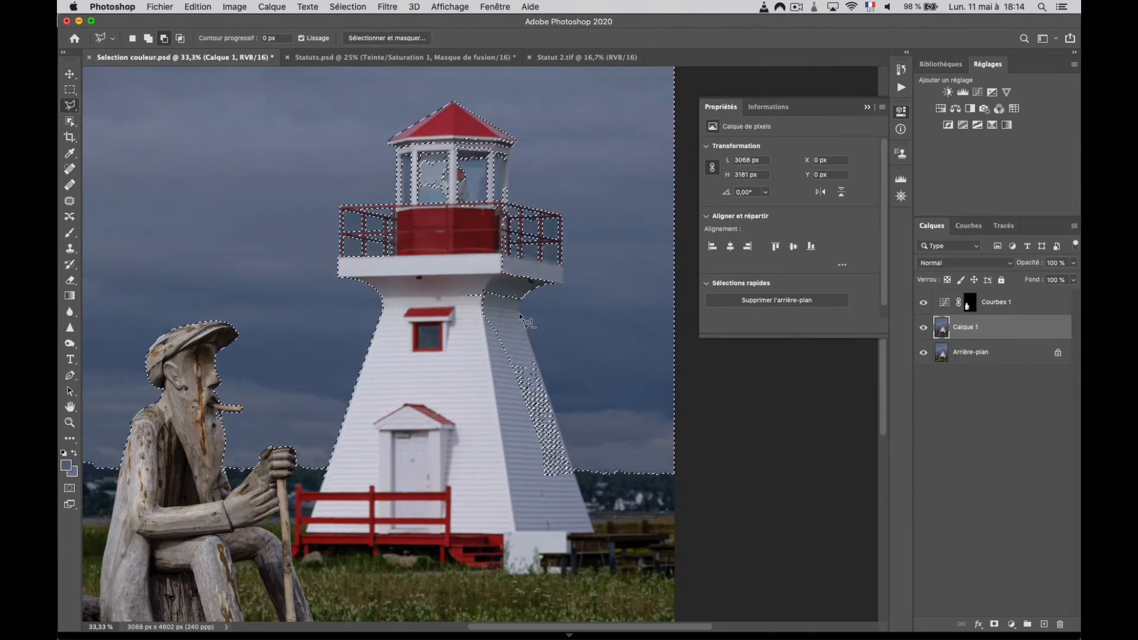
{"action": "left_click", "coordinate": [586, 515]}
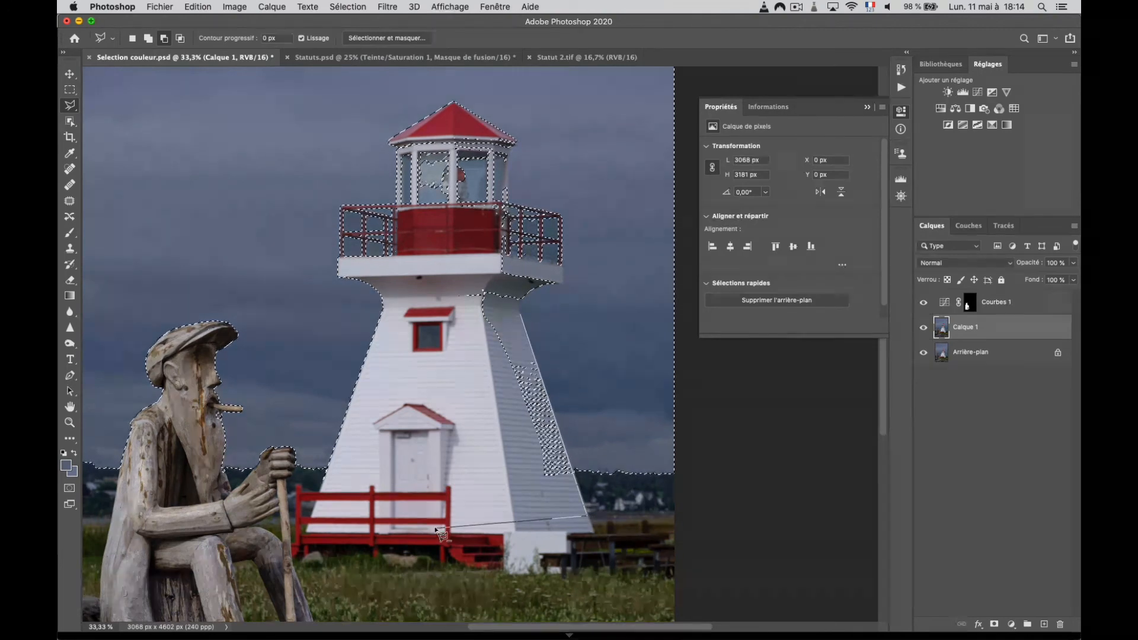
{"action": "left_click", "coordinate": [437, 526]}
{"action": "left_click", "coordinate": [438, 290]}
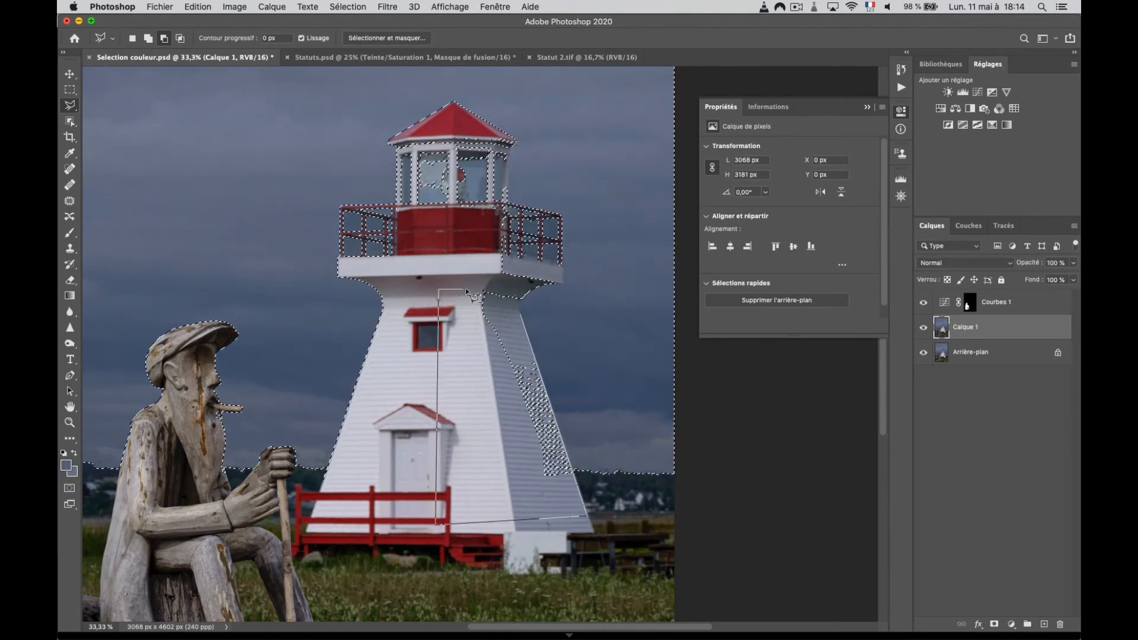
{"action": "left_click", "coordinate": [511, 288]}
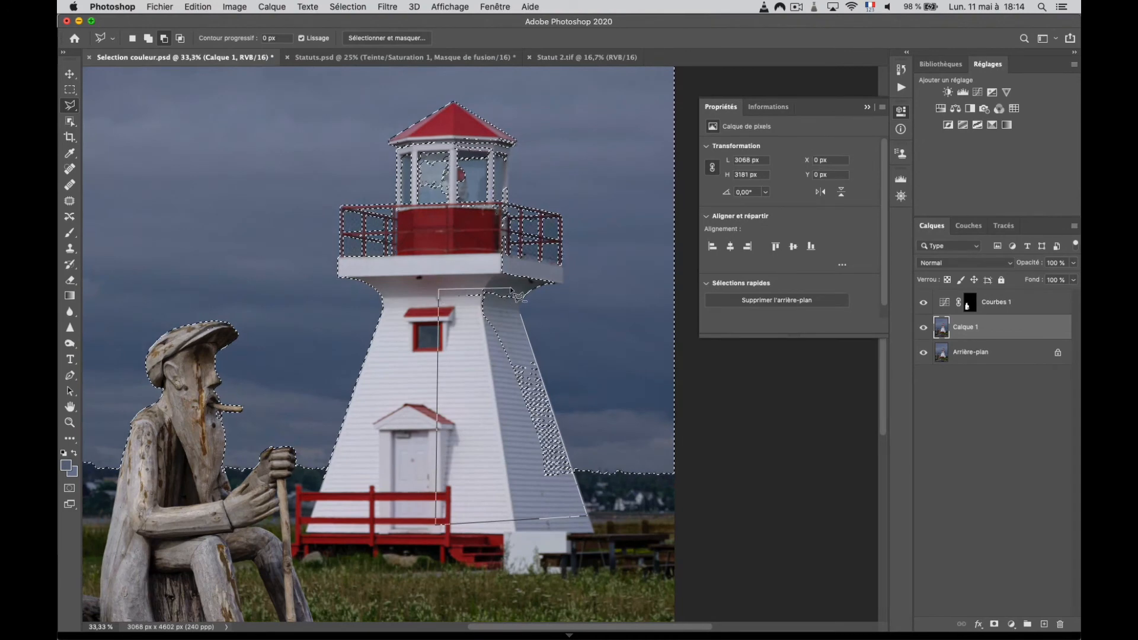
{"action": "double_click", "coordinate": [522, 317]}
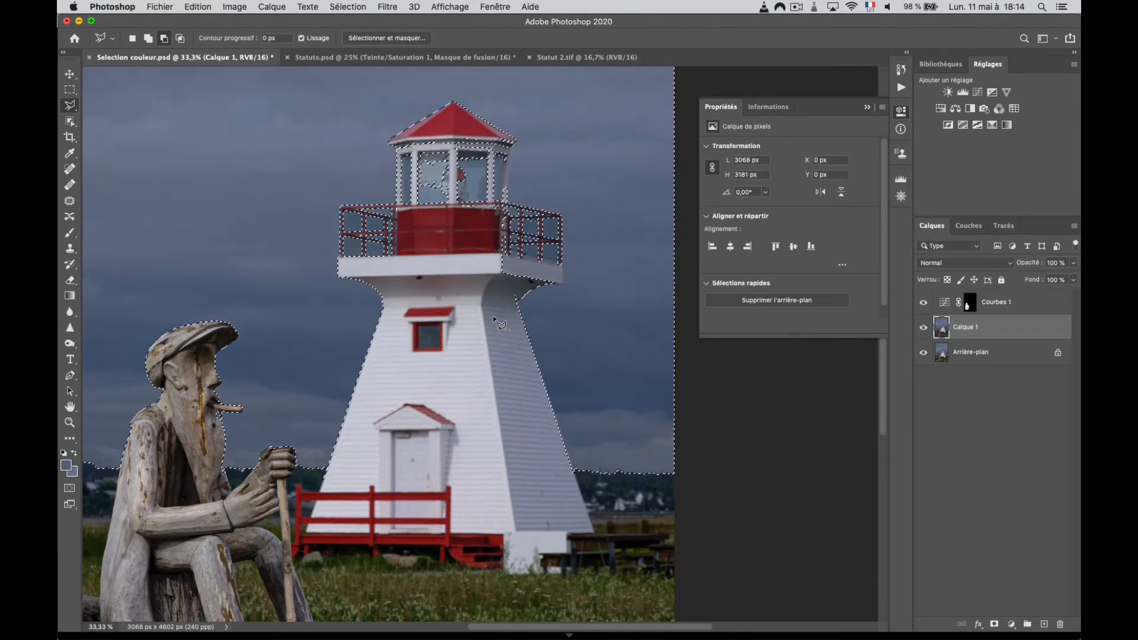
Subtract the shaded side of the lighthouse's gallery platform, below the railing, from the sky selection with the Polygonal Lasso.
{"action": "left_click", "coordinate": [527, 283]}
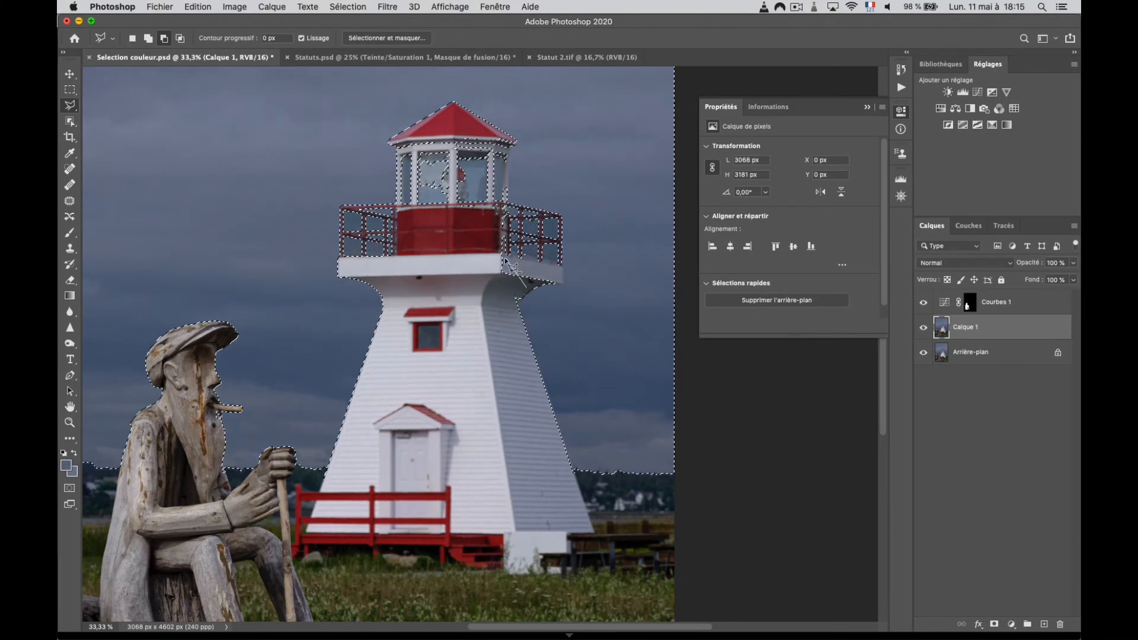
{"action": "left_click", "coordinate": [487, 277]}
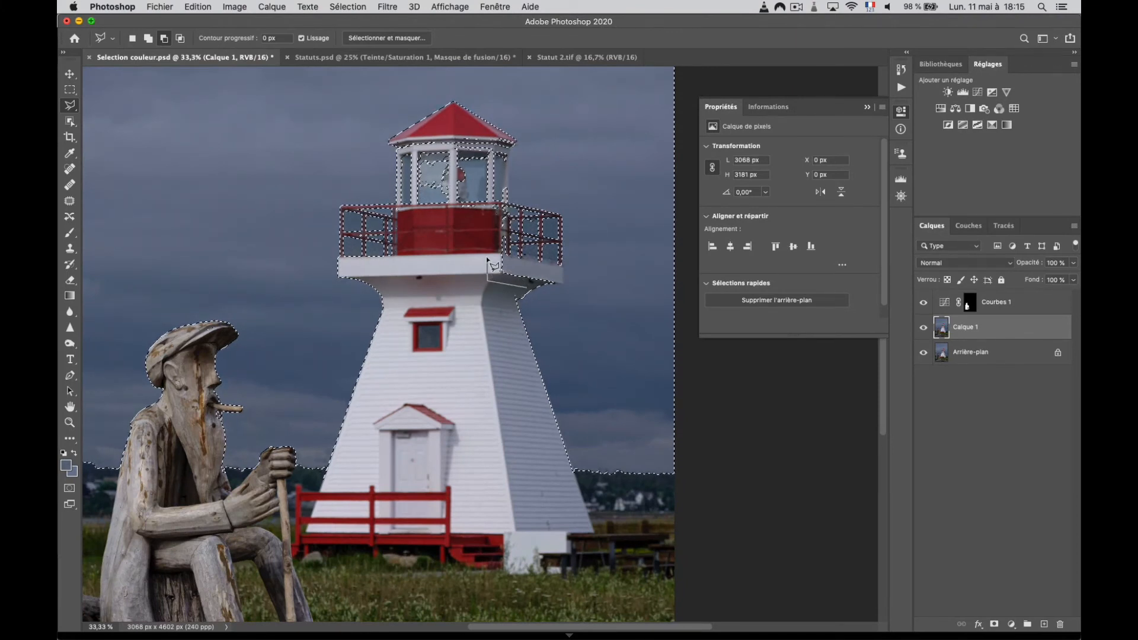
{"action": "left_click", "coordinate": [487, 254]}
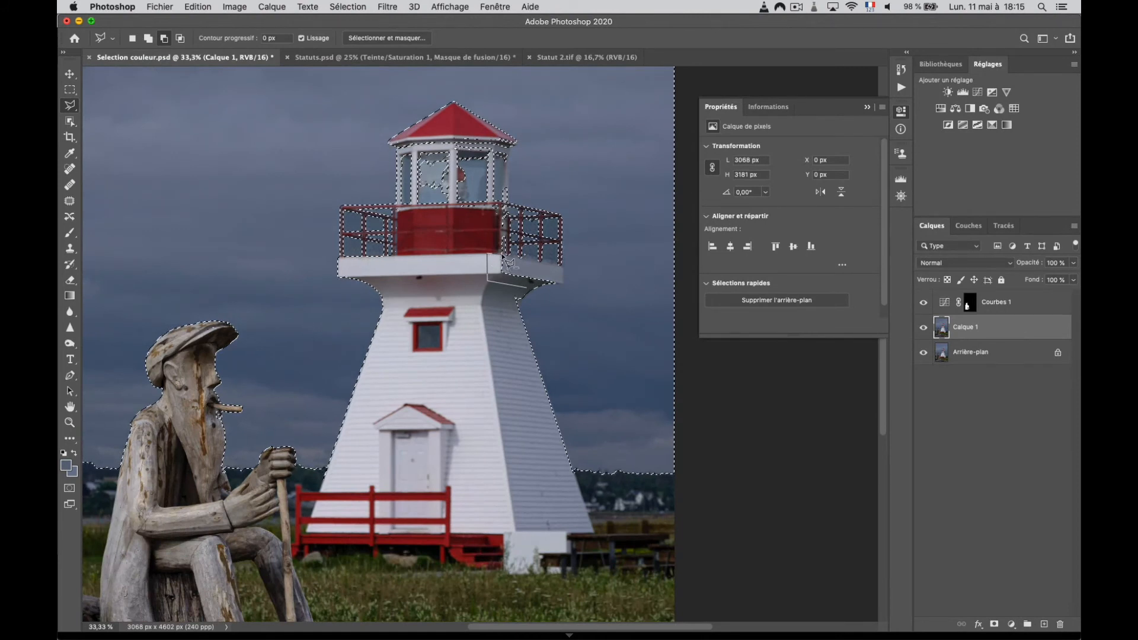
{"action": "left_click", "coordinate": [503, 255]}
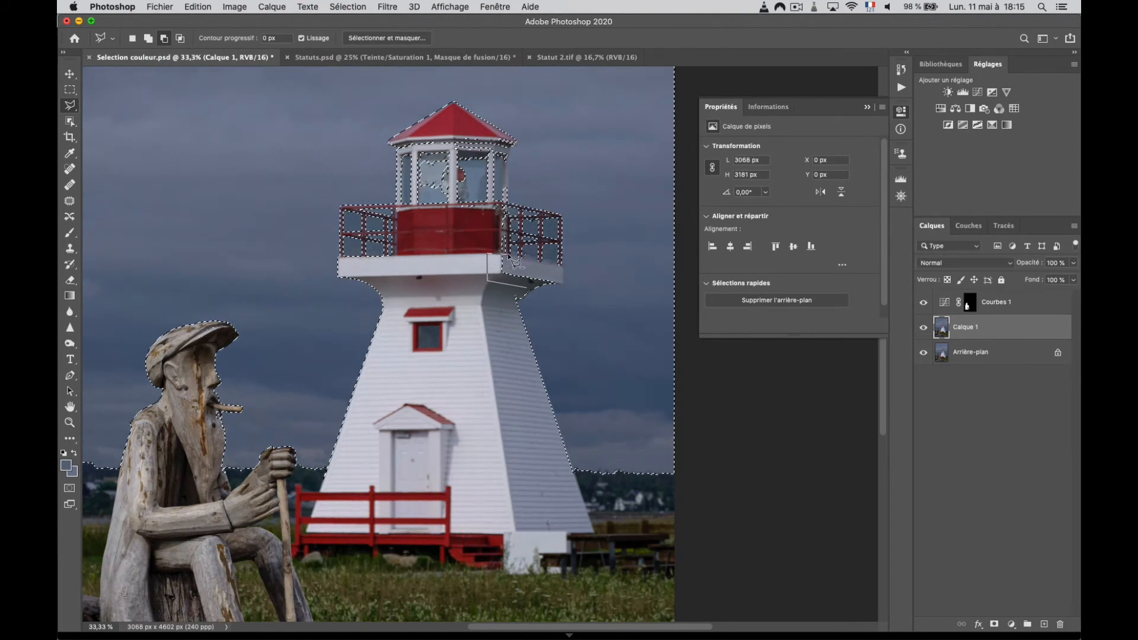
{"action": "left_click", "coordinate": [563, 267]}
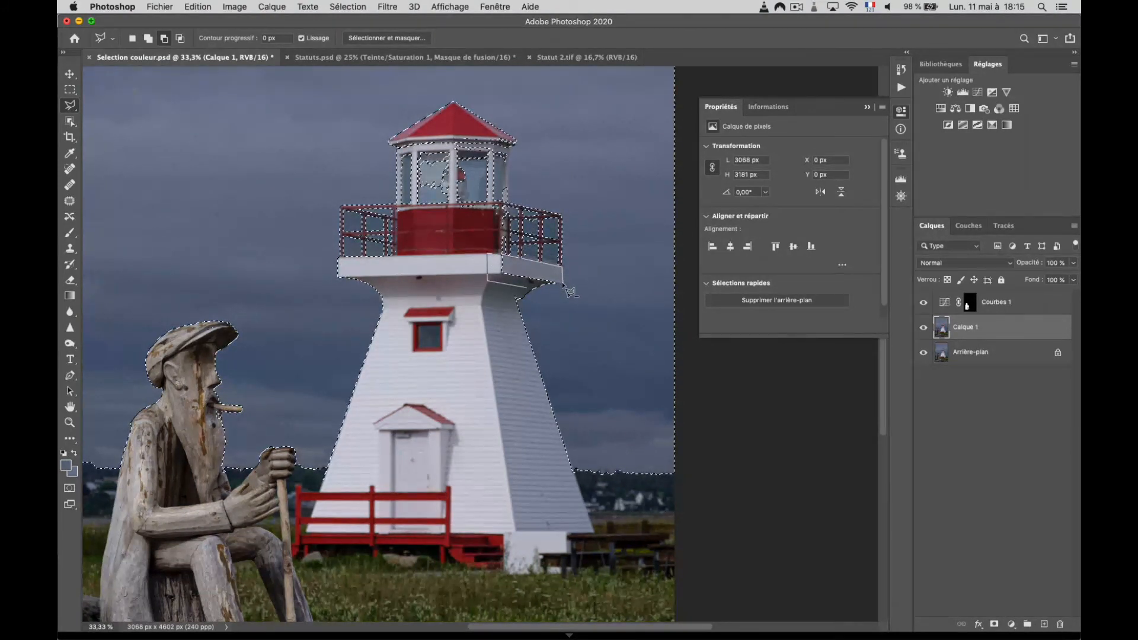
{"action": "left_click", "coordinate": [563, 283]}
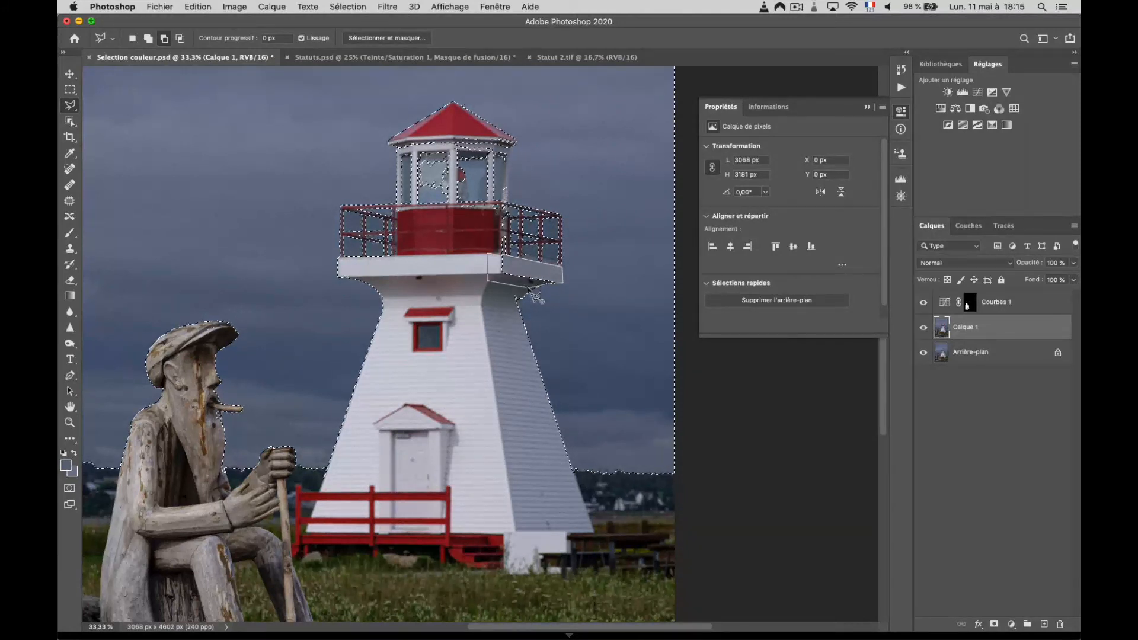
{"action": "double_click", "coordinate": [526, 290]}
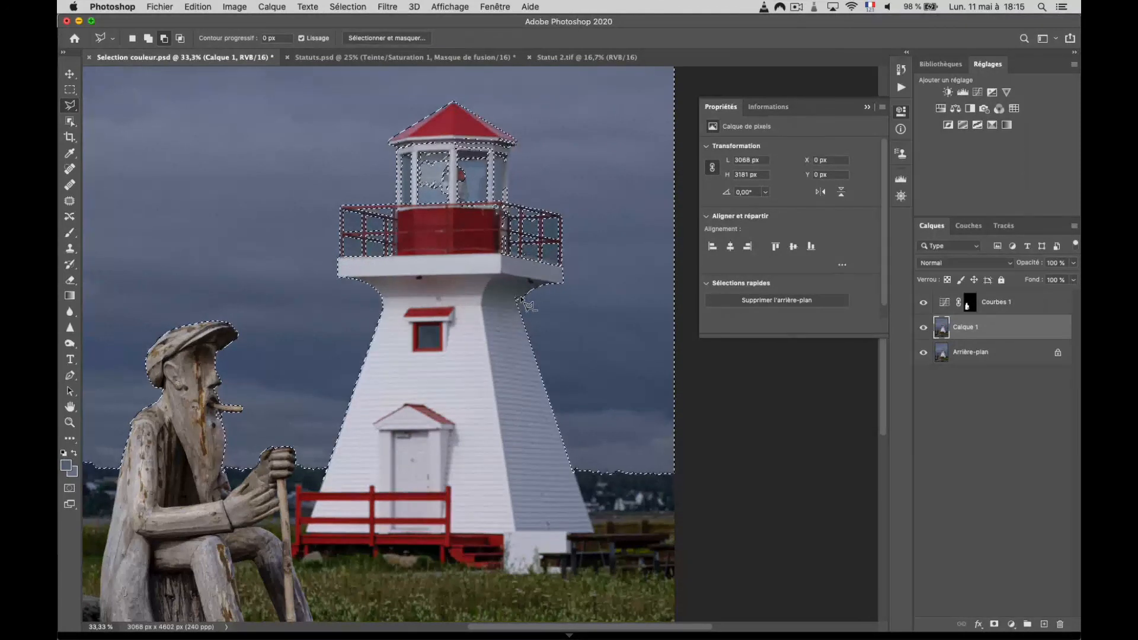
Subtract the small remnant where the tower's shaded side meets the underside of the platform with the Polygonal Lasso.
{"action": "left_click", "coordinate": [521, 297]}
{"action": "left_click", "coordinate": [513, 311]}
{"action": "left_click", "coordinate": [503, 295]}
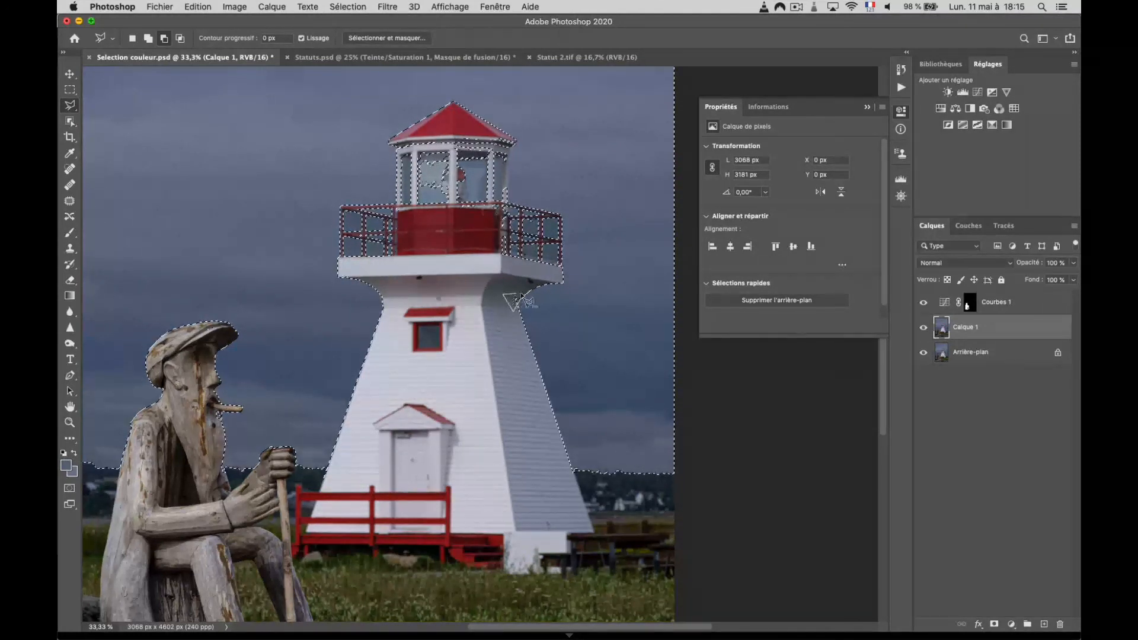
{"action": "left_click", "coordinate": [521, 296]}
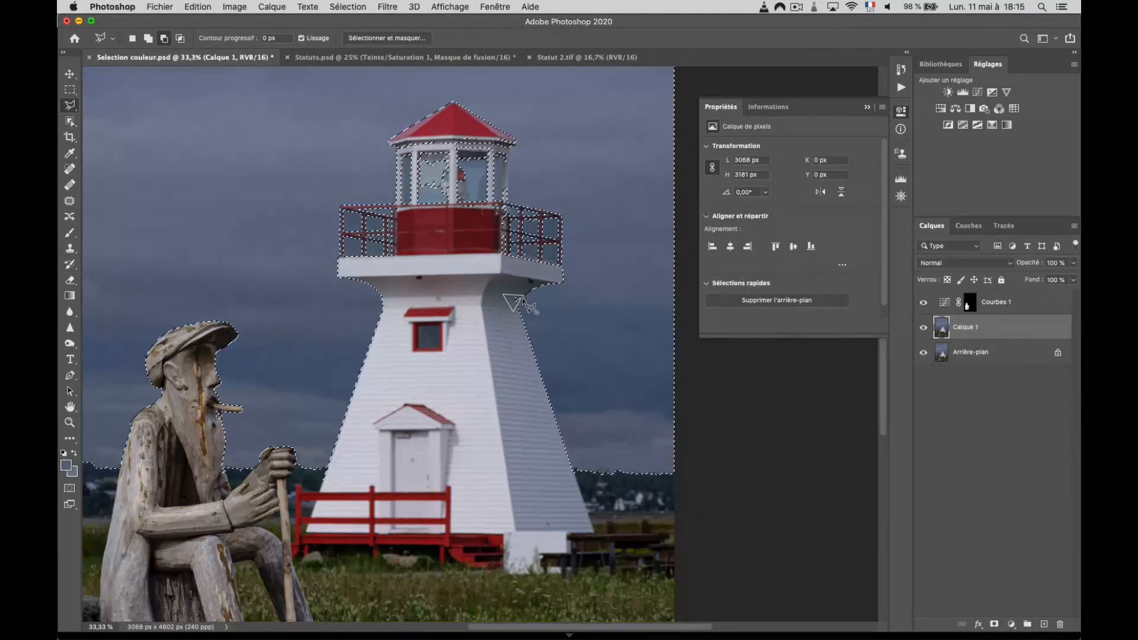
Add a Curves adjustment masked by the sky selection, lowering the shadows slightly and raising the midtones to input 125, output 159.
{"action": "scroll", "coordinate": [507, 272], "scroll_direction": "up", "scroll_amount": 4}
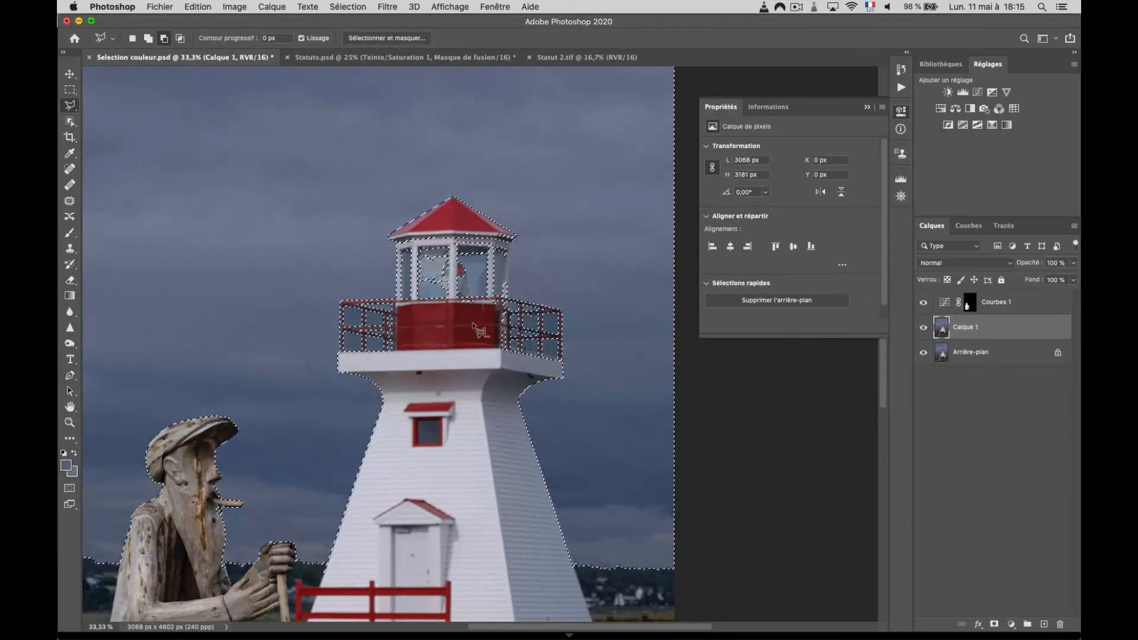
{"action": "scroll", "coordinate": [479, 322], "scroll_direction": "up", "scroll_amount": 1}
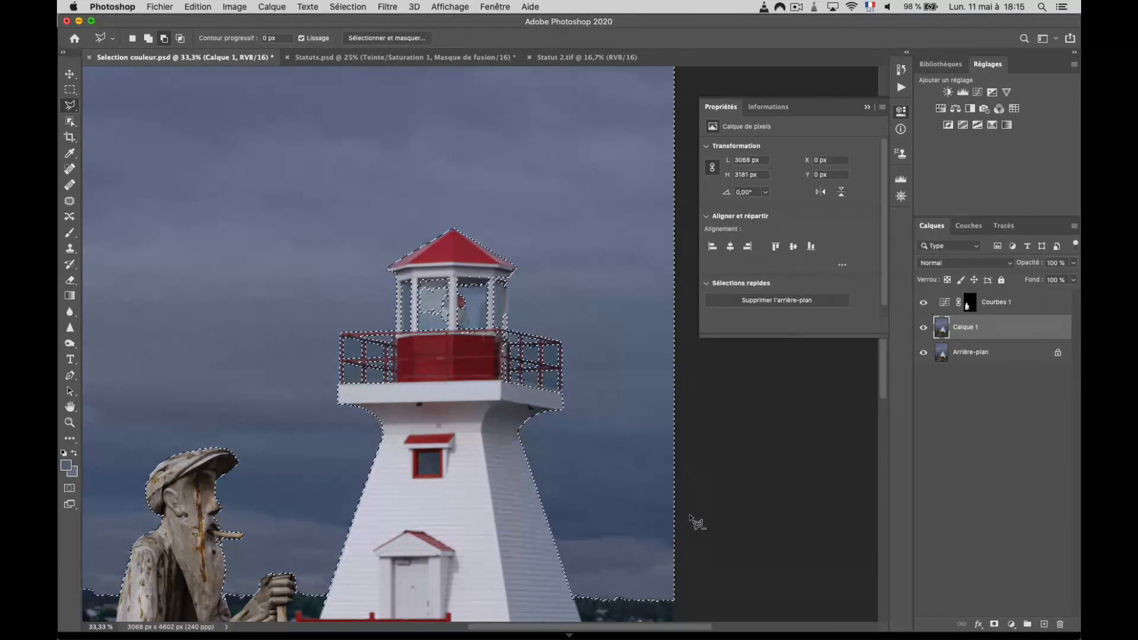
{"action": "scroll", "coordinate": [657, 425], "scroll_direction": "down", "scroll_amount": 5}
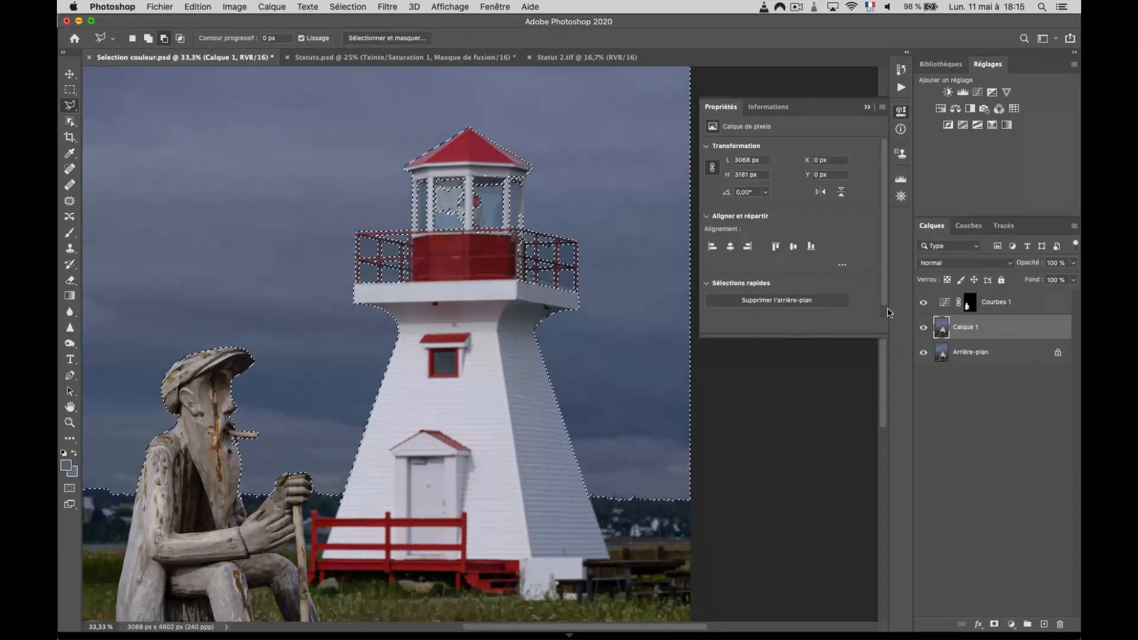
{"action": "left_click", "coordinate": [979, 93]}
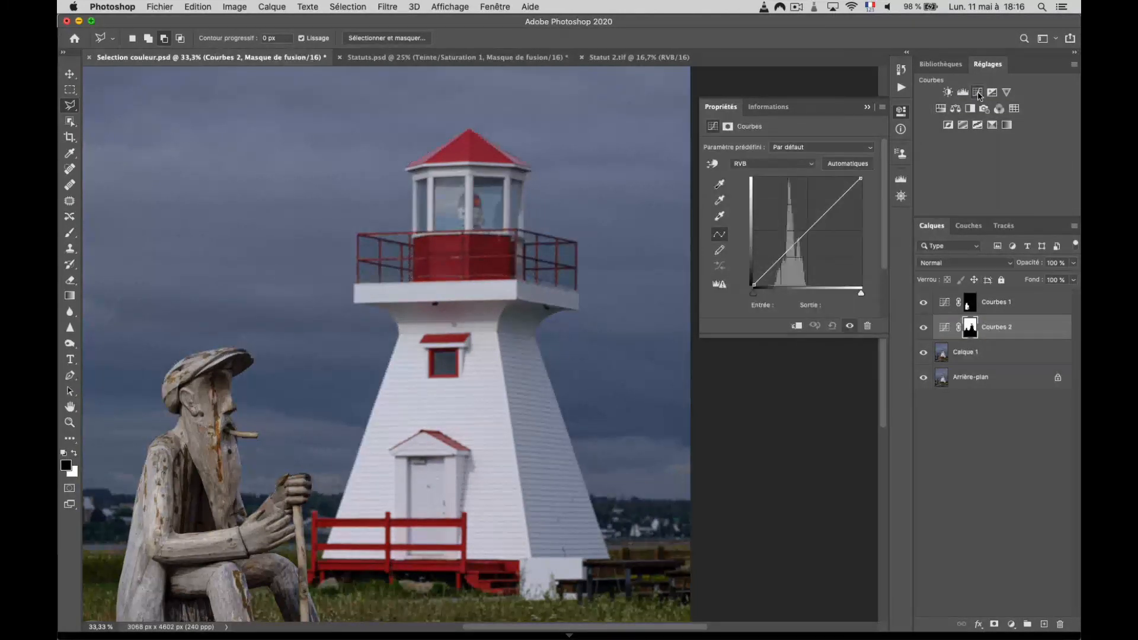
{"action": "left_click_drag", "start_coordinate": [767, 272], "coordinate": [768, 275]}
{"action": "left_click_drag", "start_coordinate": [810, 243], "coordinate": [800, 233]}
{"action": "left_click", "coordinate": [767, 276]}
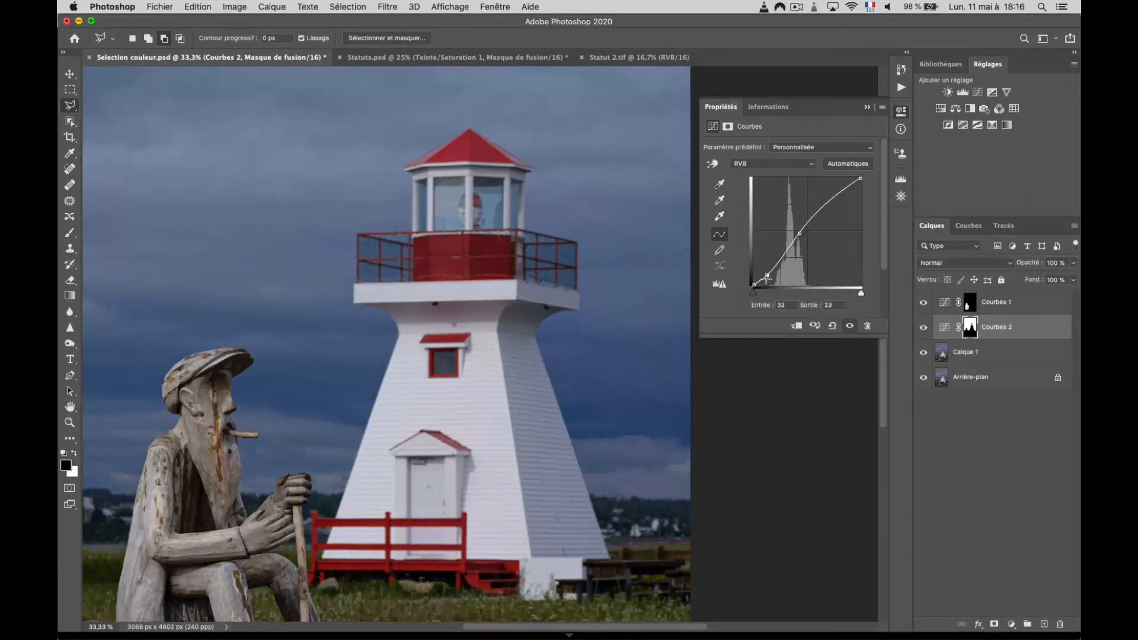
{"action": "left_click_drag", "start_coordinate": [768, 277], "coordinate": [768, 276]}
{"action": "left_click_drag", "start_coordinate": [799, 234], "coordinate": [808, 218]}
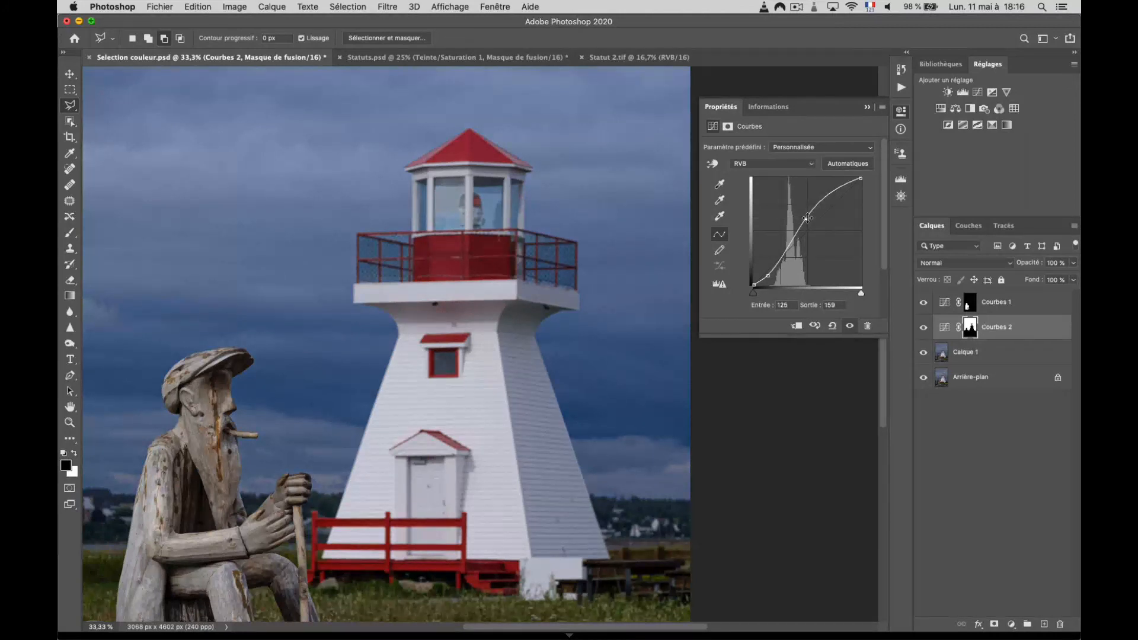
Compare the sky with and without the Courbes 2 adjustment, over the whole image and close up around the lighthouse lantern.
{"action": "key", "text": "super+minus"}
{"action": "key", "text": "super+minus"}
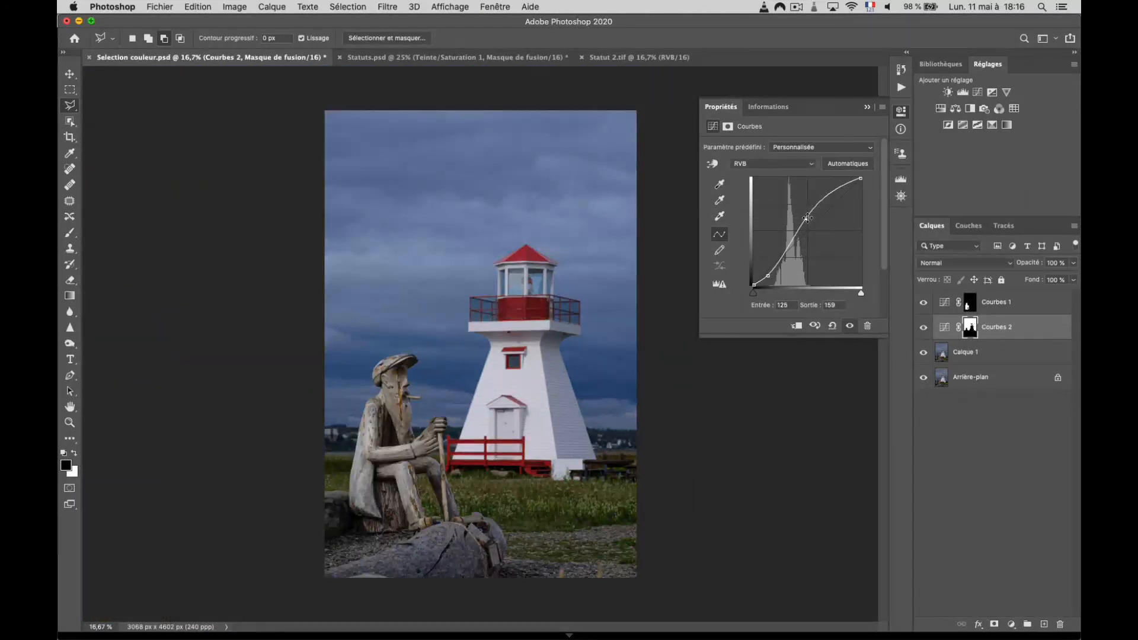
{"action": "left_click", "coordinate": [924, 330]}
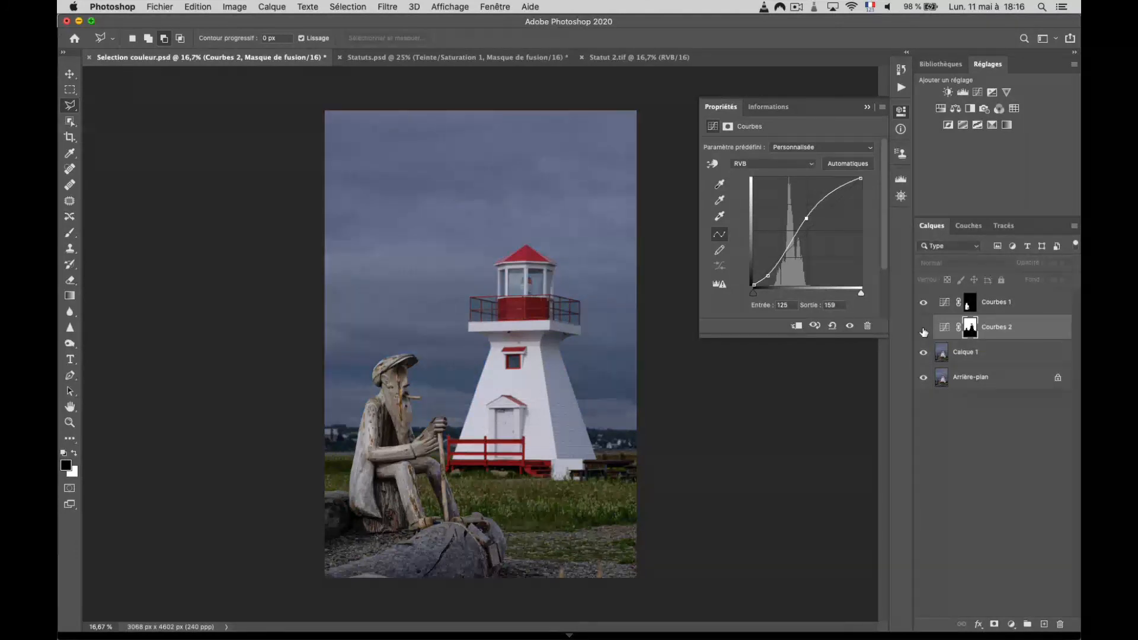
{"action": "left_click", "coordinate": [924, 330]}
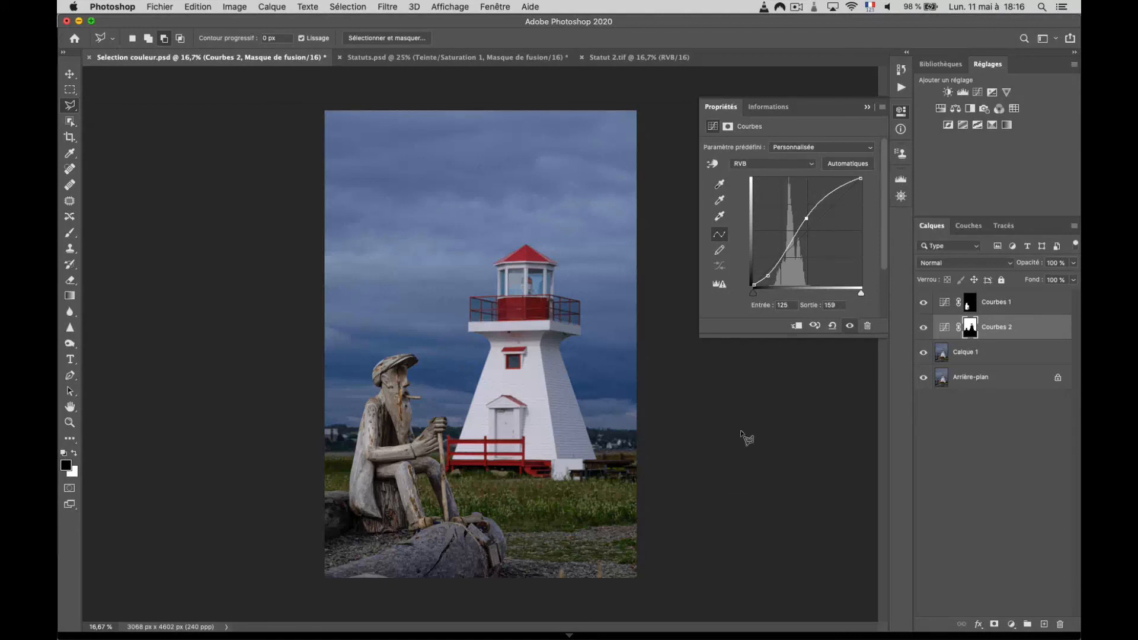
{"action": "key", "text": "super+plus"}
{"action": "key", "text": "super+plus"}
{"action": "key", "text": "super+plus"}
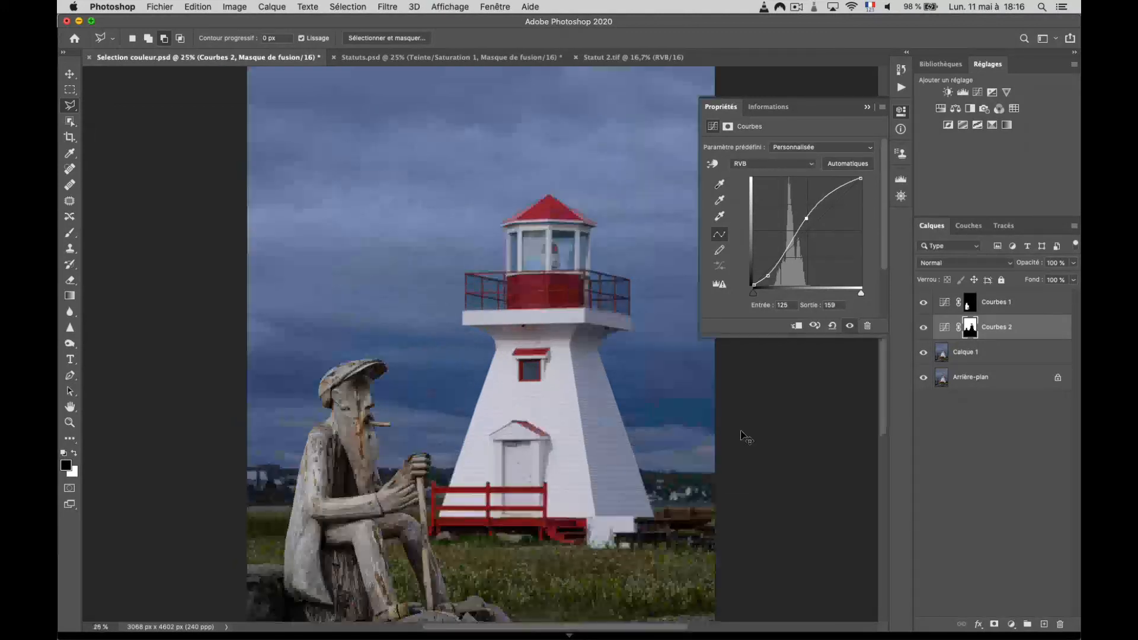
{"action": "scroll", "coordinate": [741, 429], "scroll_direction": "right", "scroll_amount": 5}
{"action": "scroll", "coordinate": [741, 429], "scroll_direction": "up", "scroll_amount": 3}
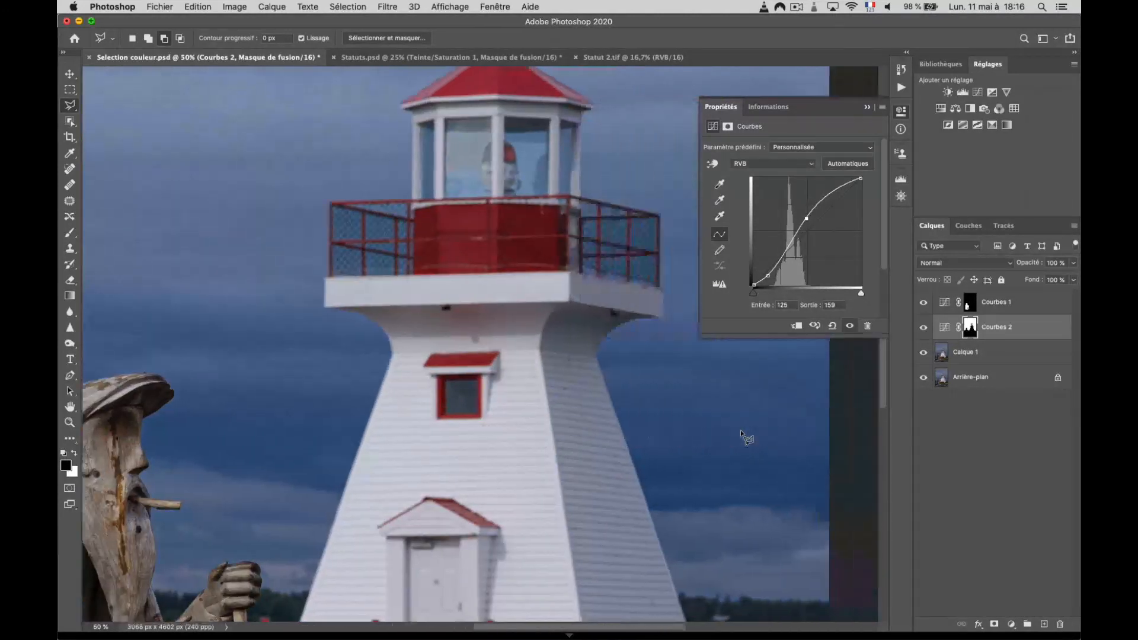
{"action": "left_click", "coordinate": [924, 328]}
{"action": "left_click", "coordinate": [924, 328]}
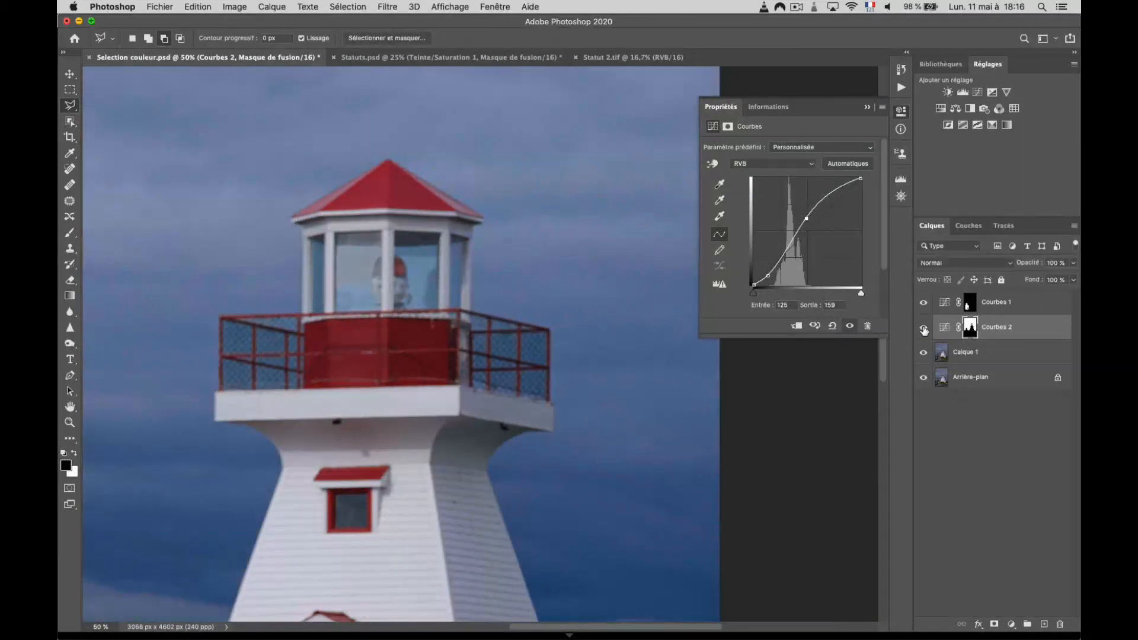
{"action": "left_click", "coordinate": [924, 328]}
{"action": "left_click", "coordinate": [923, 328]}
Target the Courbes 2 layer mask and set a black Brush to size 39 near the lantern railing.
{"action": "left_click", "coordinate": [970, 331]}
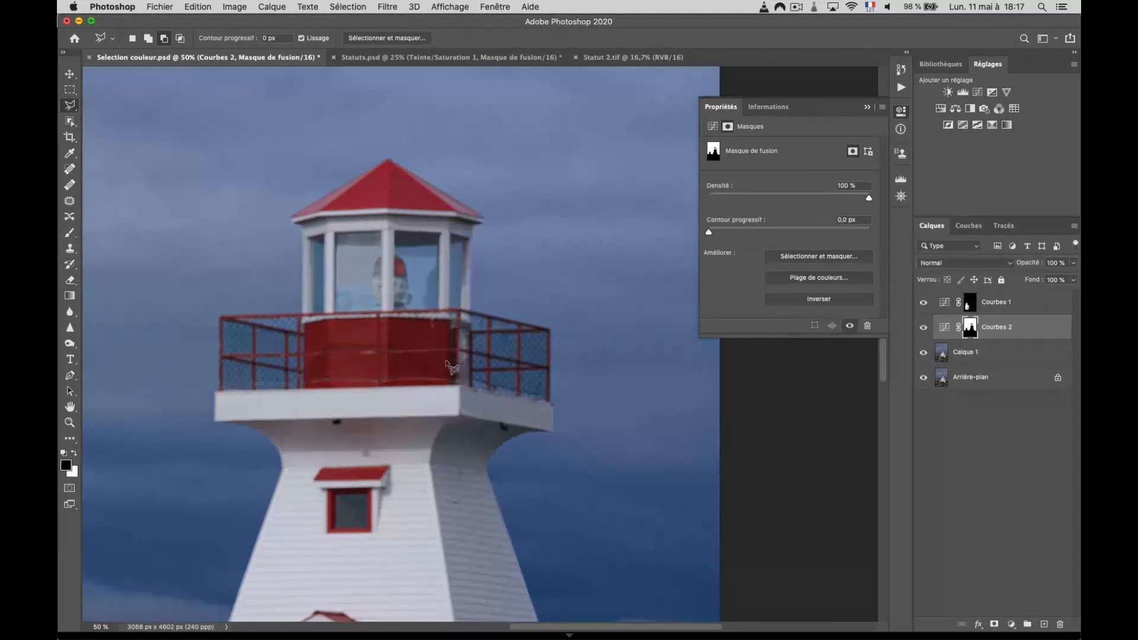
{"action": "left_click", "coordinate": [71, 233]}
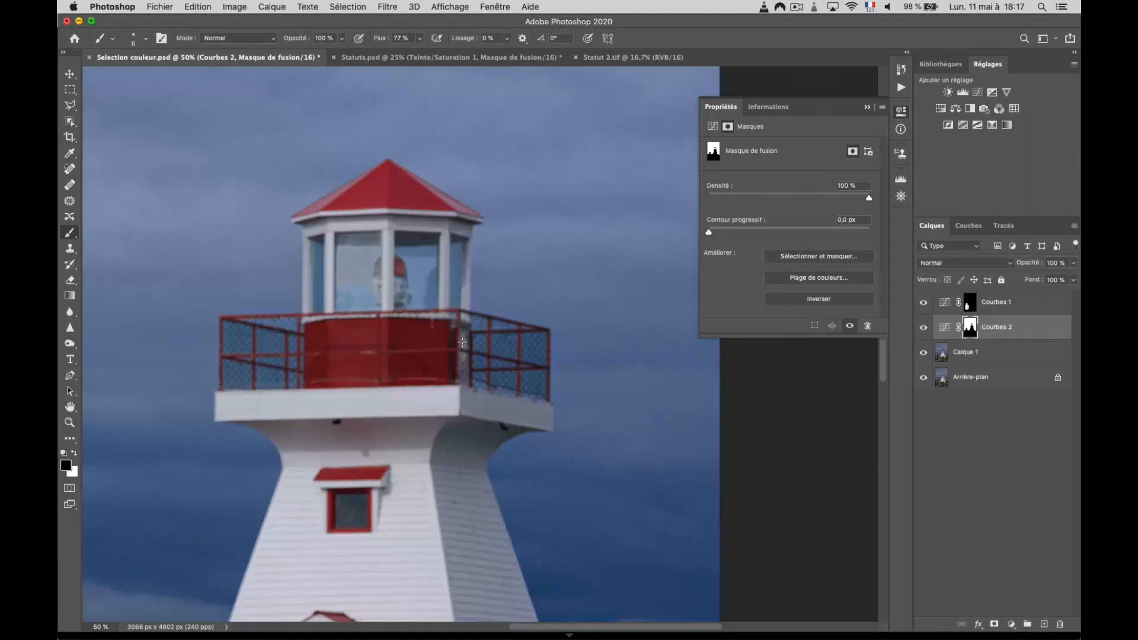
{"action": "left_click_drag", "start_coordinate": [462, 343], "coordinate": [474, 346]}
Inspect the edges of the sky adjustment along the tower, foreground and statue, and across the whole picture.
{"action": "scroll", "coordinate": [463, 411], "scroll_direction": "down", "scroll_amount": 5}
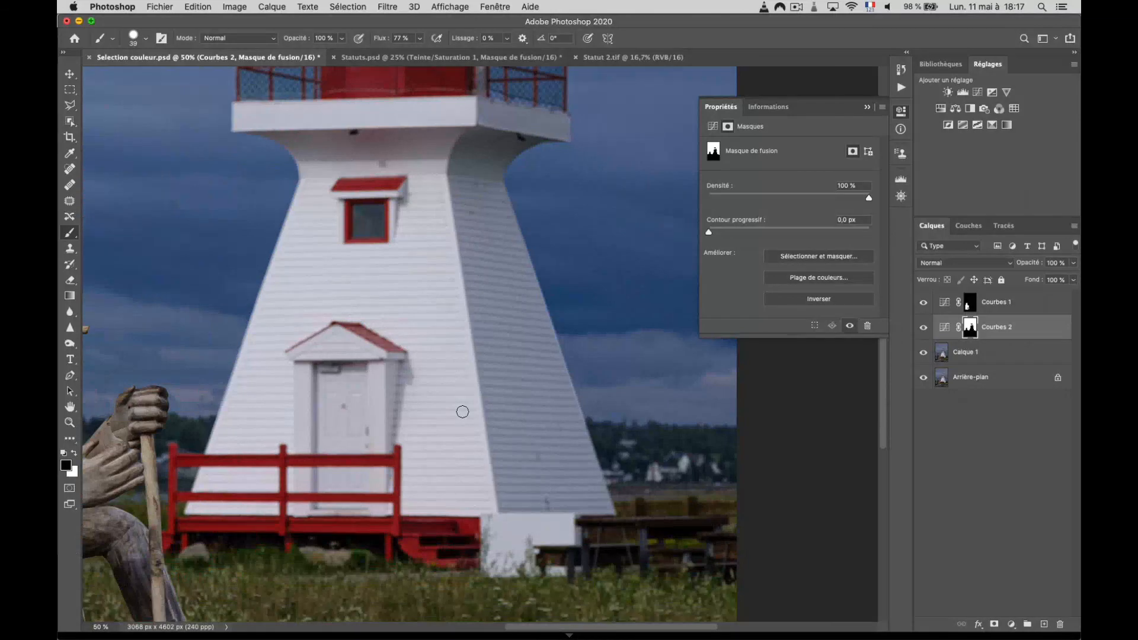
{"action": "scroll", "coordinate": [462, 411], "scroll_direction": "down", "scroll_amount": 5}
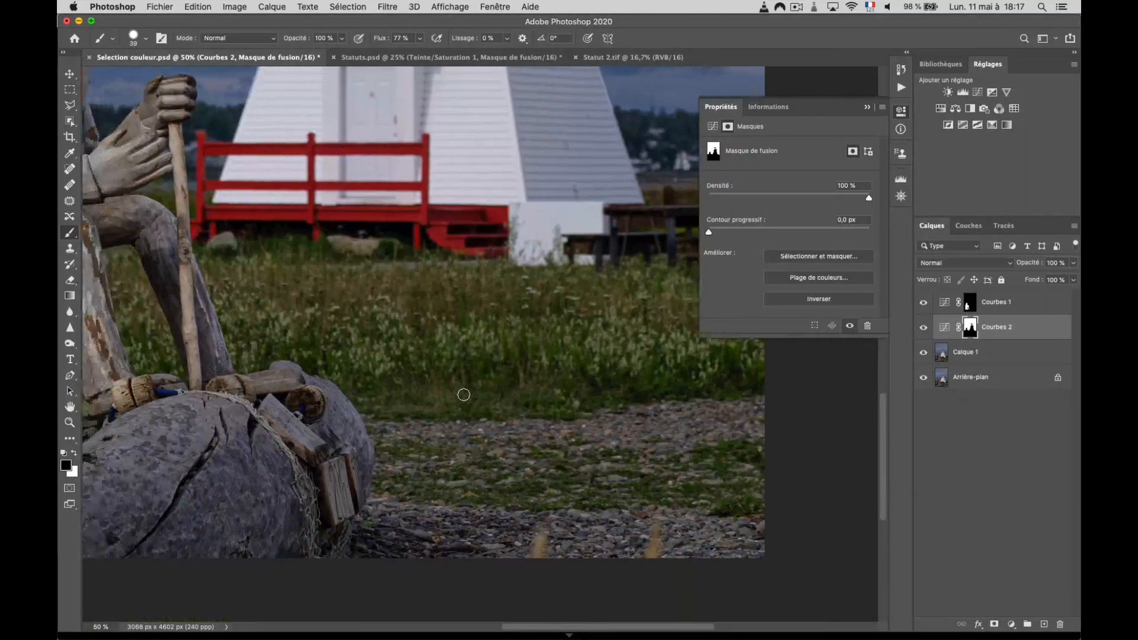
{"action": "scroll", "coordinate": [464, 394], "scroll_direction": "left", "scroll_amount": 5}
{"action": "scroll", "coordinate": [464, 394], "scroll_direction": "up", "scroll_amount": 2}
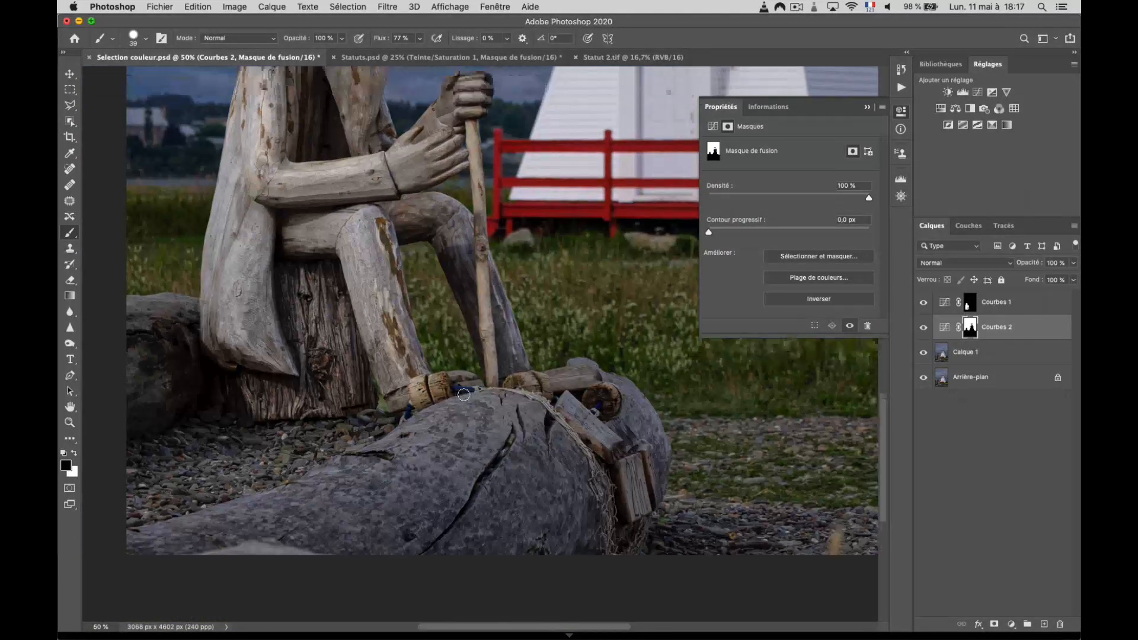
{"action": "scroll", "coordinate": [463, 394], "scroll_direction": "up", "scroll_amount": 3}
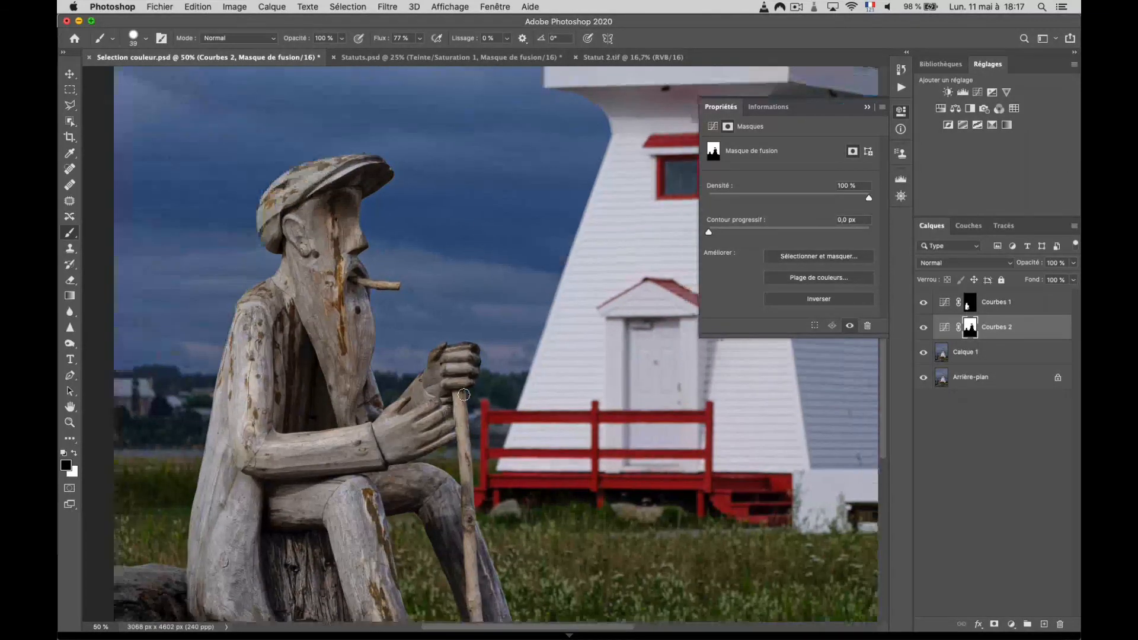
{"action": "scroll", "coordinate": [609, 342], "scroll_direction": "down", "scroll_amount": 5}
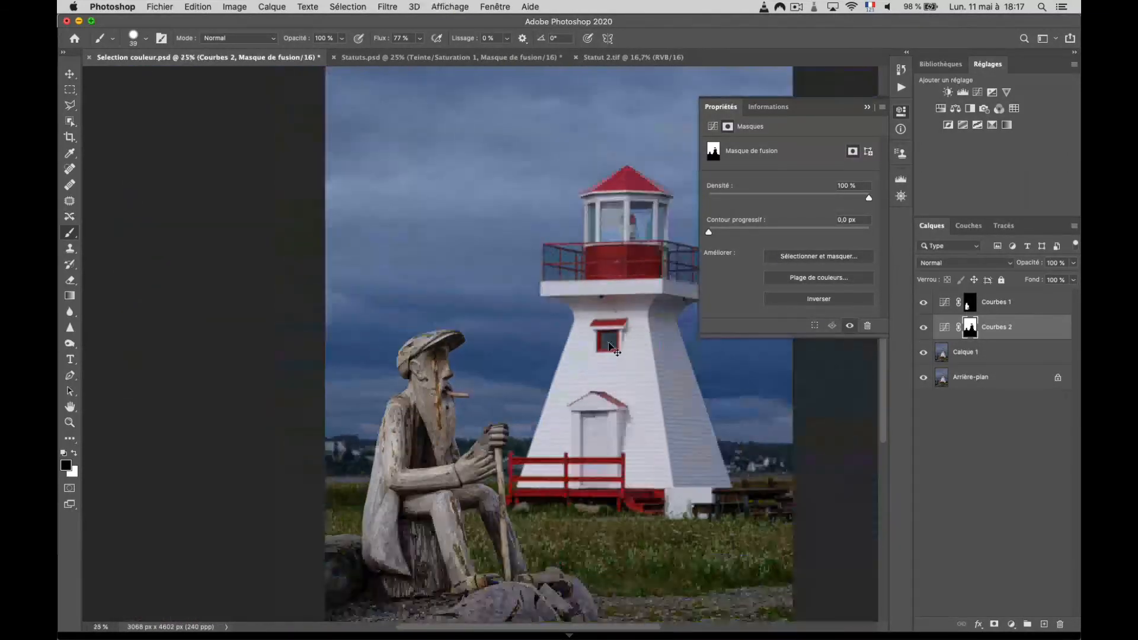
{"action": "scroll", "coordinate": [609, 343], "scroll_direction": "right", "scroll_amount": 5}
{"action": "scroll", "coordinate": [609, 343], "scroll_direction": "up", "scroll_amount": 3}
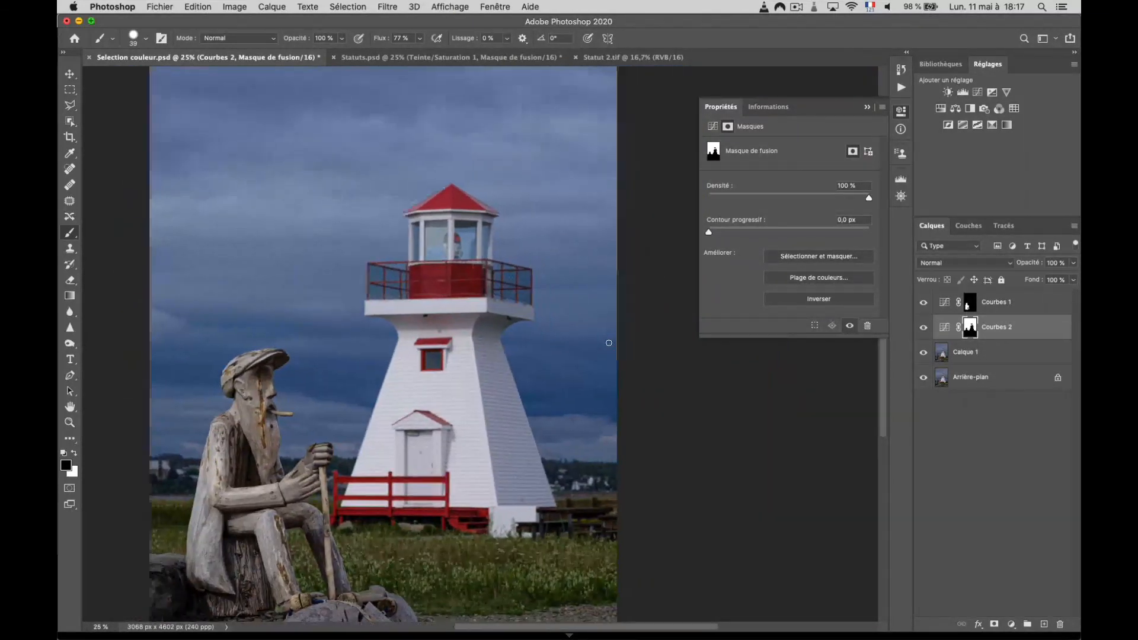
{"action": "scroll", "coordinate": [609, 343], "scroll_direction": "down", "scroll_amount": 1}
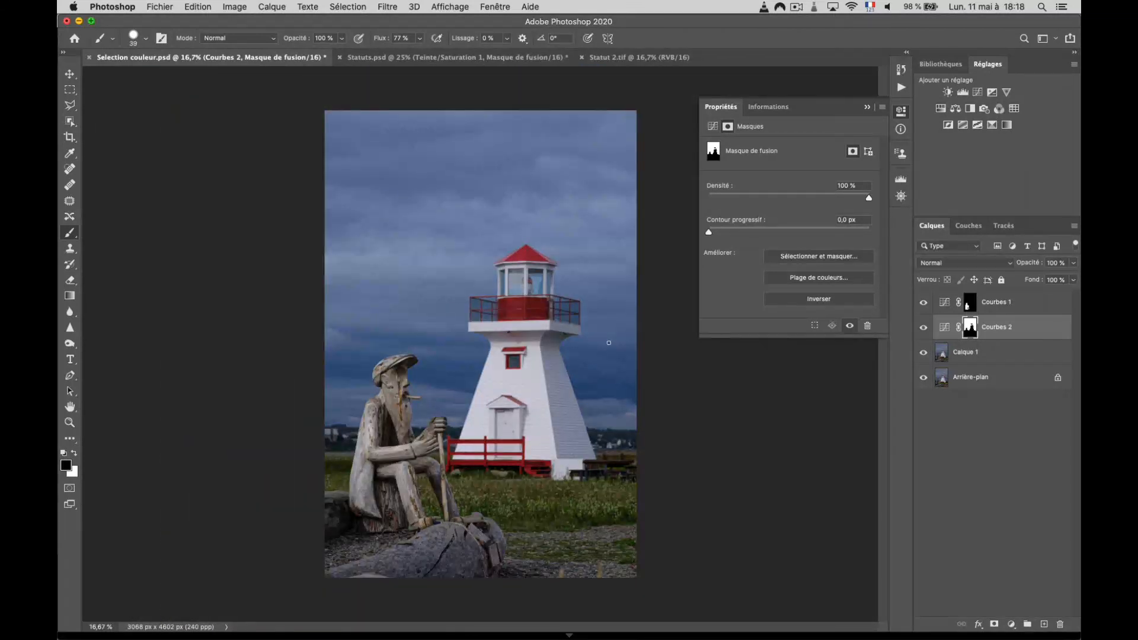